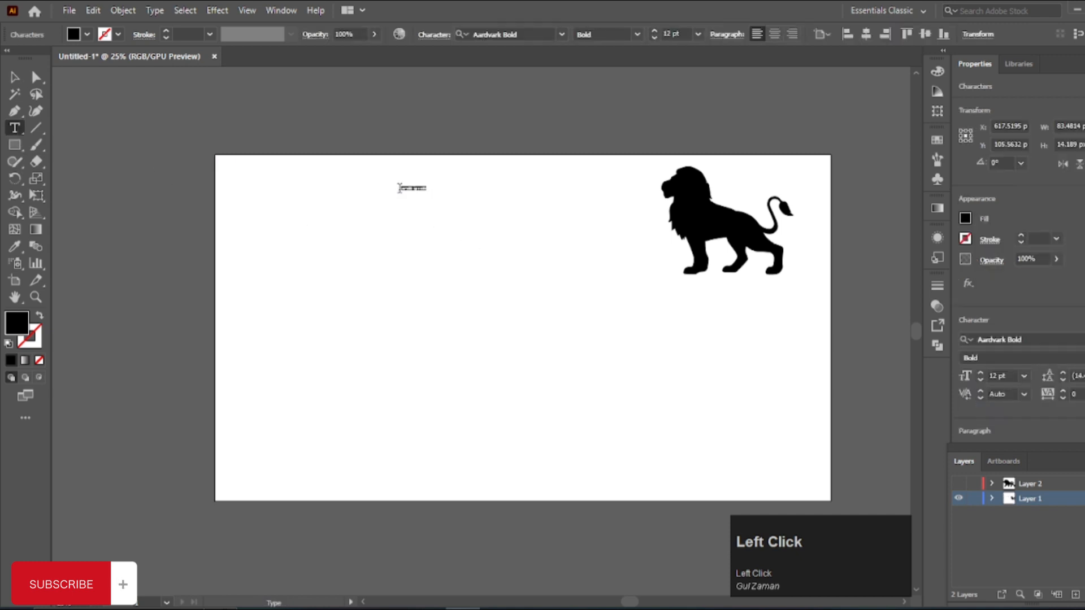
Step: Set the placeholder text's size to 72 pt and replace its wording with LION
{"action": "left_click", "coordinate": [699, 34]}
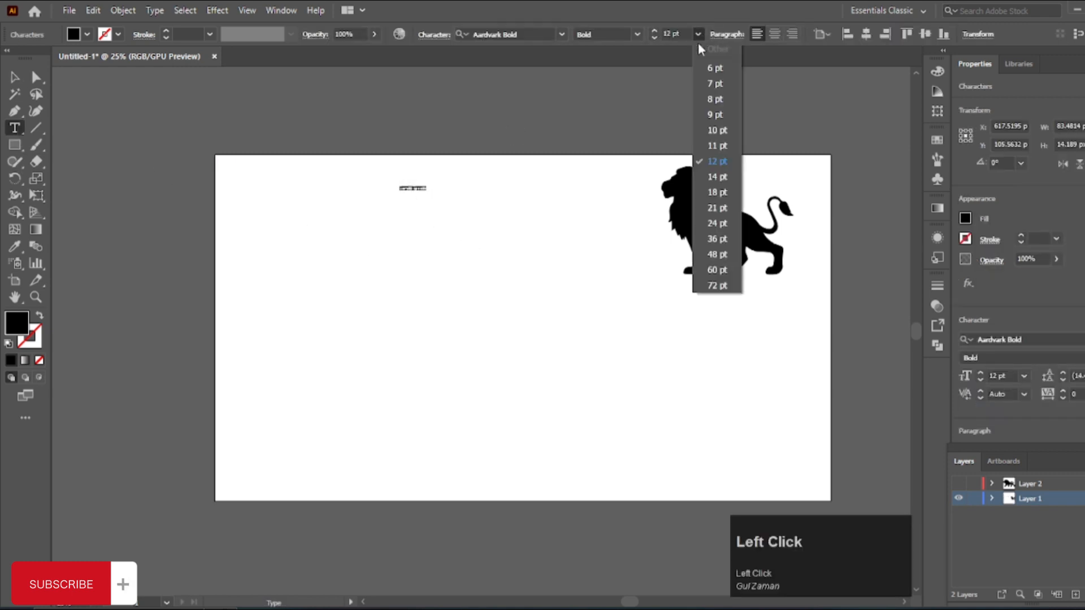
{"action": "left_click", "coordinate": [717, 286]}
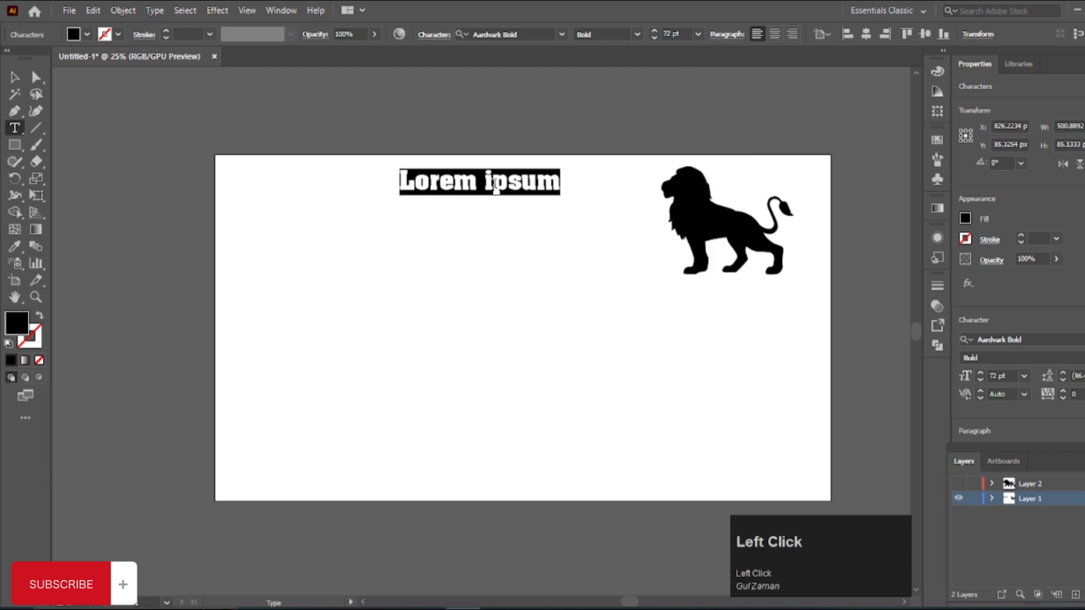
{"action": "type", "text": "LION"}
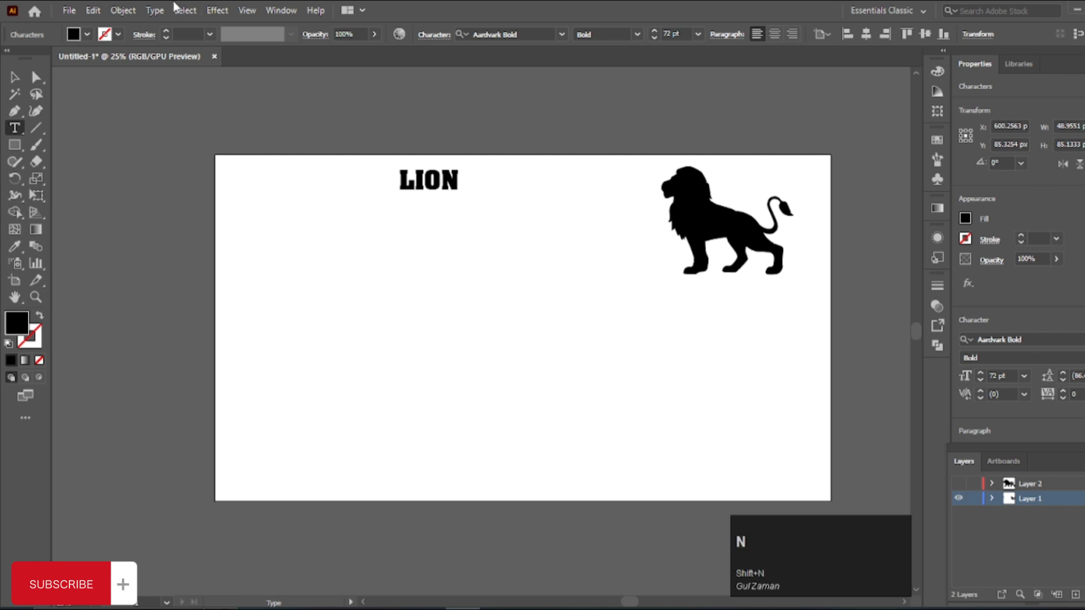
{"action": "left_click", "coordinate": [14, 77]}
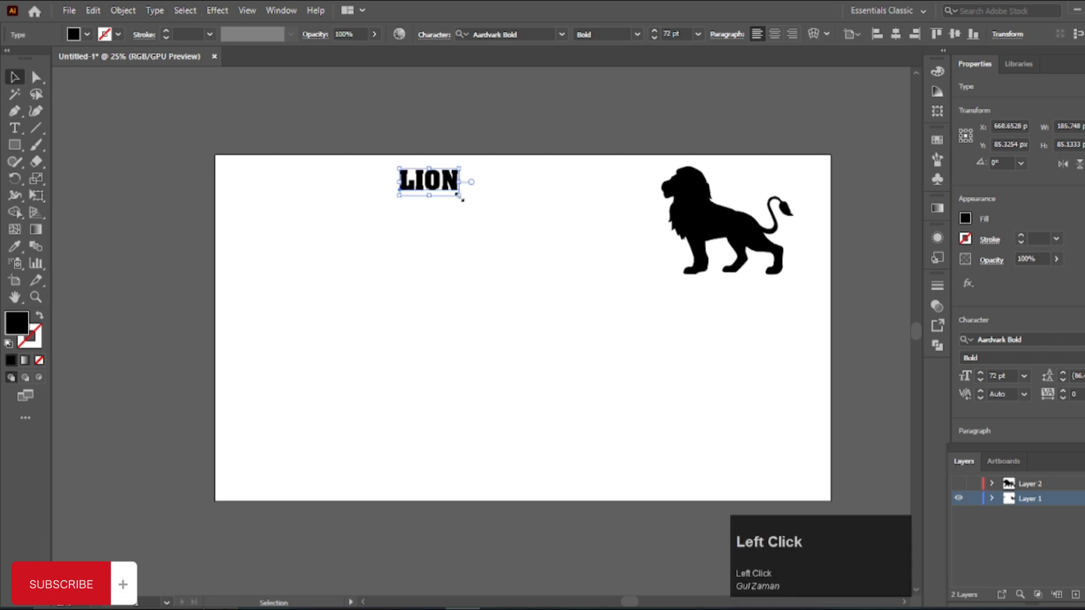
Step: Enlarge the LION text proportionally to about 181.5 pt and check the list of available fonts
{"action": "left_click_drag", "start_coordinate": [459, 195], "coordinate": [553, 274]}
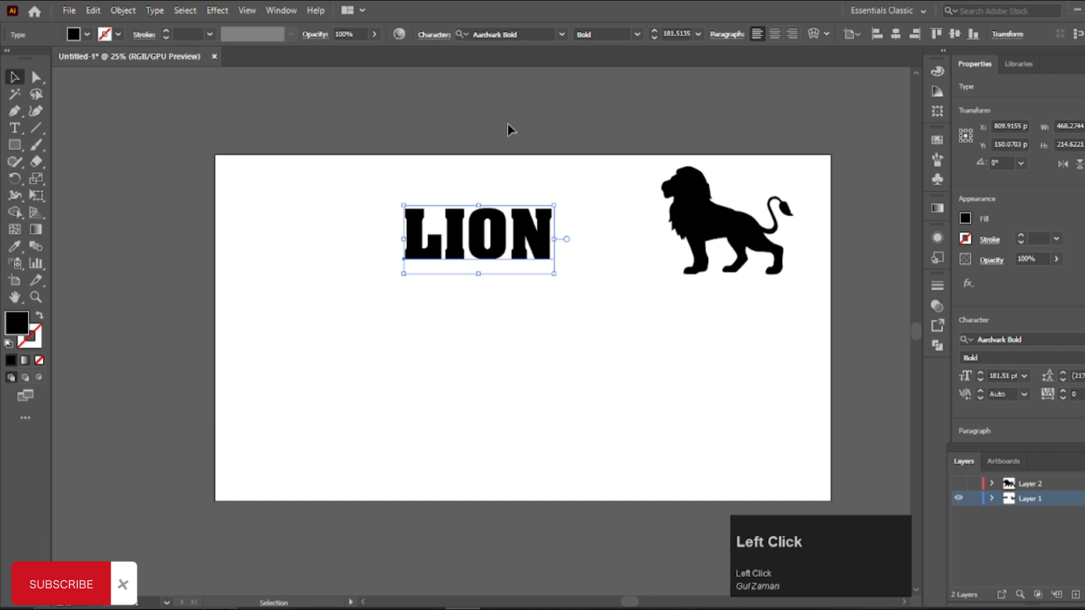
{"action": "left_click", "coordinate": [559, 34]}
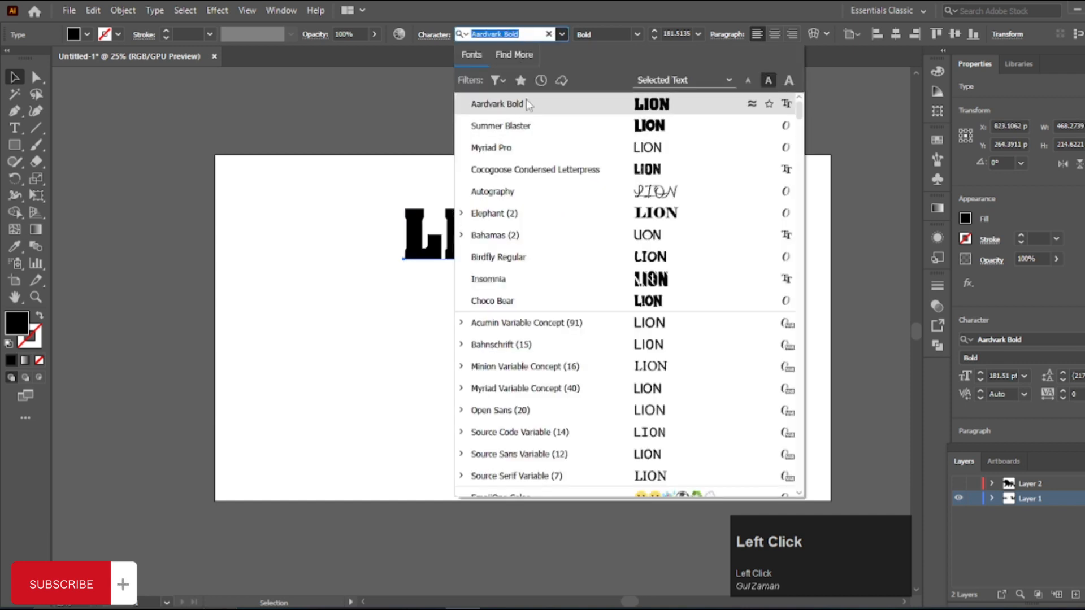
{"action": "left_click", "coordinate": [547, 115]}
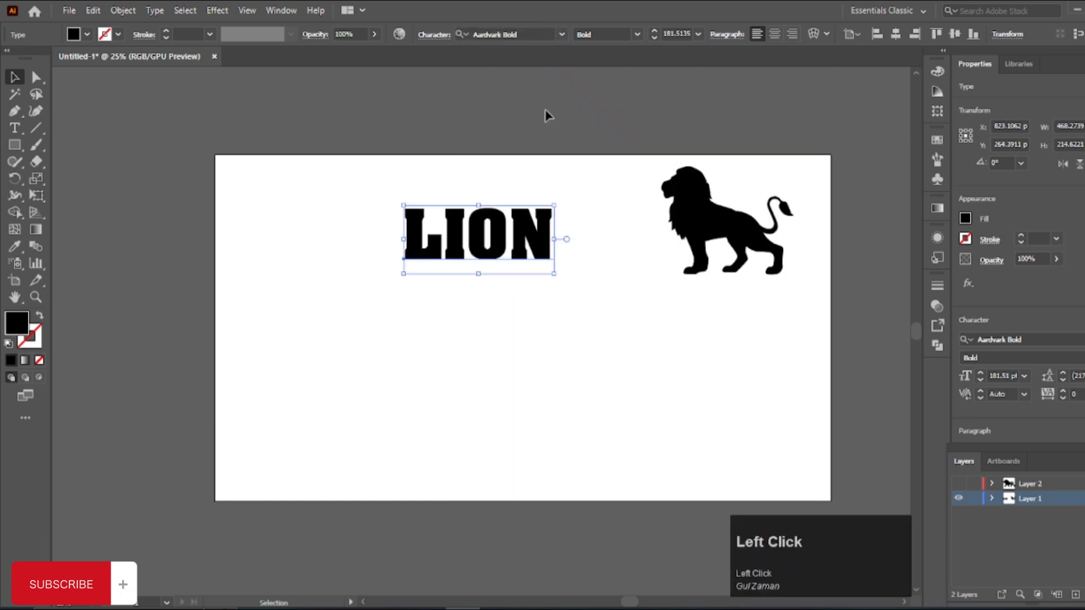
{"action": "left_click", "coordinate": [545, 333]}
Step: Place a duplicate of the LION text above the artboard
{"action": "scroll", "coordinate": [488, 237], "scroll_direction": "up", "scroll_amount": 1}
{"action": "scroll", "coordinate": [494, 254], "scroll_direction": "down", "scroll_amount": 2}
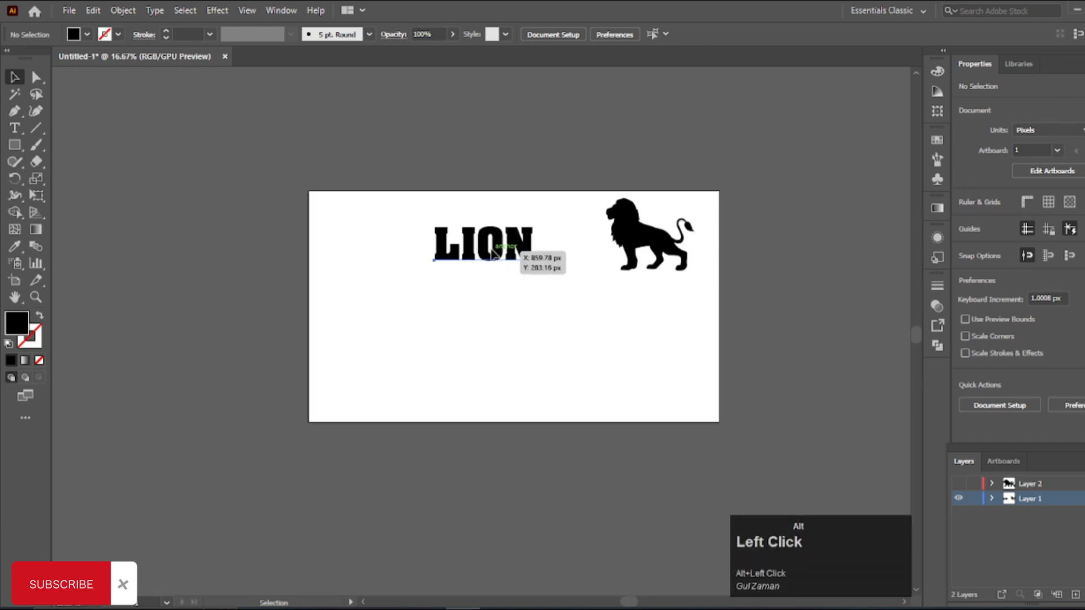
{"action": "left_click_drag", "start_coordinate": [493, 249], "coordinate": [487, 158]}
{"action": "scroll", "coordinate": [511, 246], "scroll_direction": "up", "scroll_amount": 1, "text": "alt"}
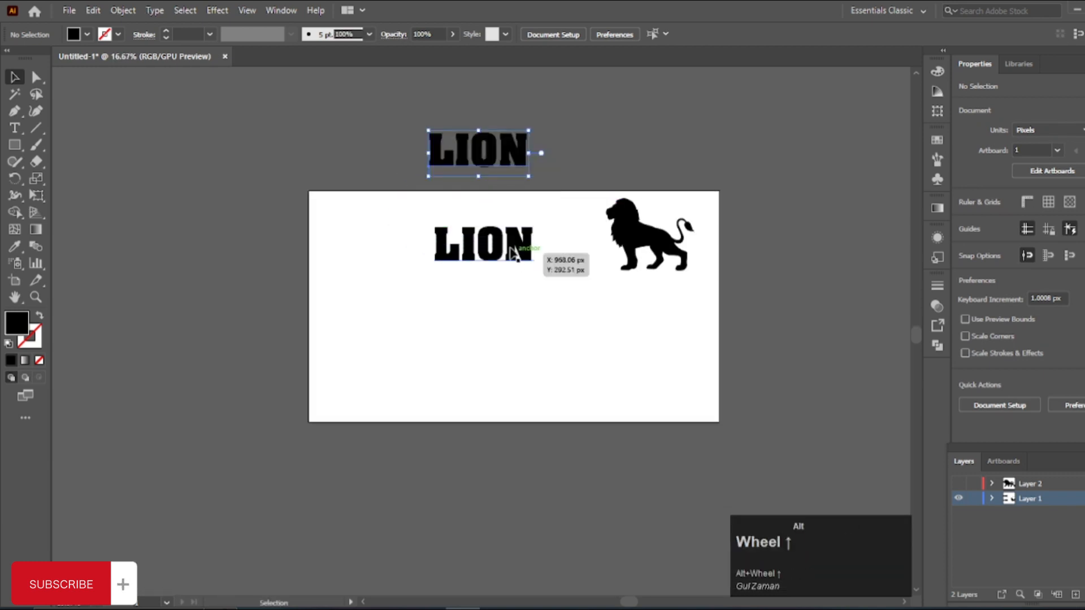
Step: Enlarge the LION text on the artboard to about 296 pt and convert it to outlines
{"action": "left_click", "coordinate": [503, 227]}
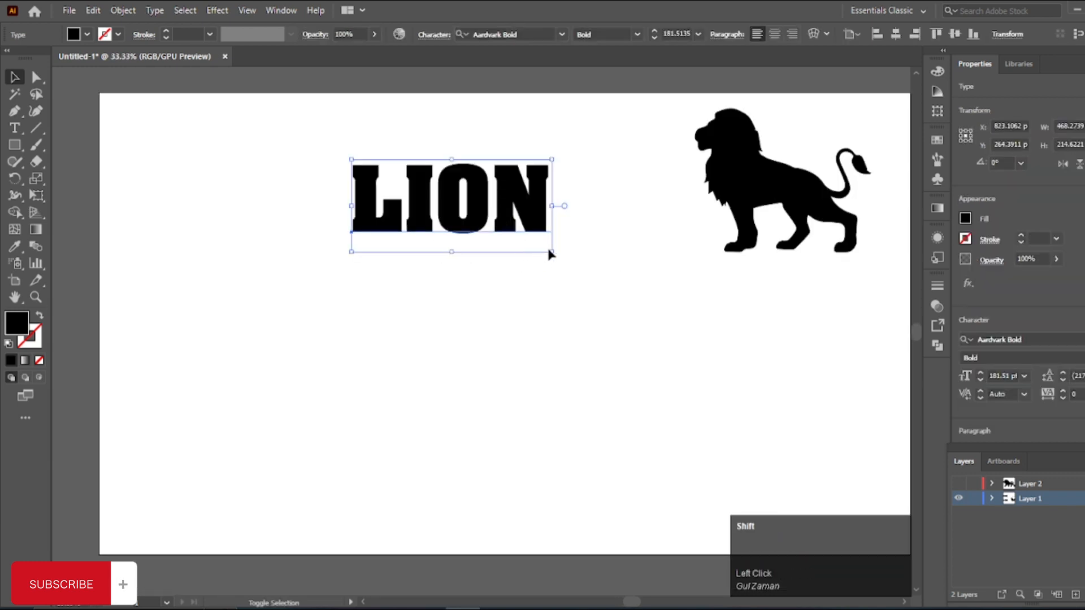
{"action": "left_click_drag", "start_coordinate": [550, 254], "coordinate": [678, 363]}
{"action": "right_click", "coordinate": [550, 222]}
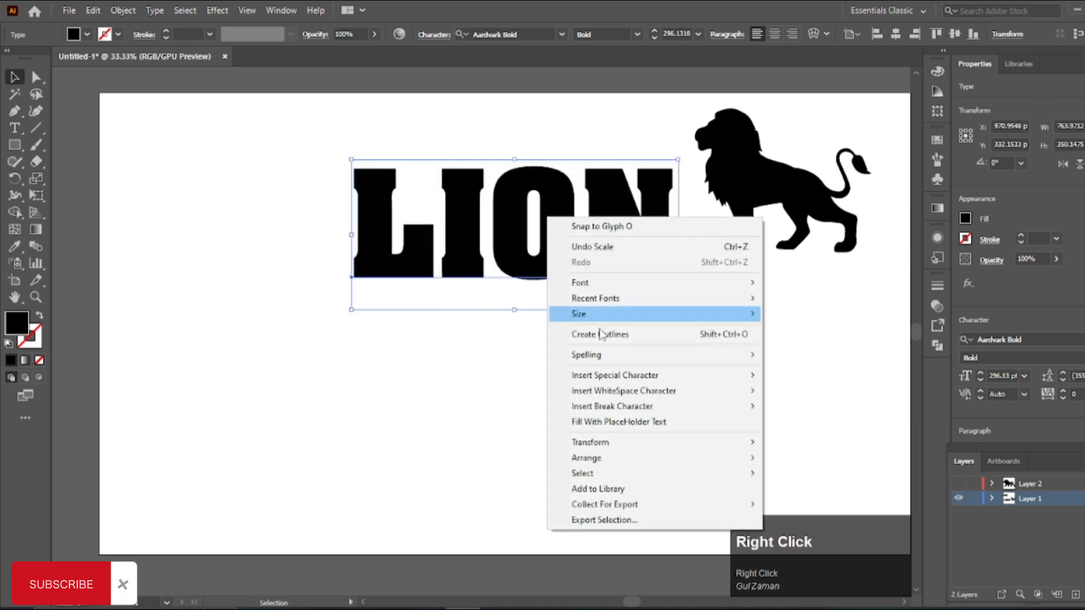
{"action": "left_click", "coordinate": [608, 339]}
{"action": "left_click", "coordinate": [562, 355]}
Step: Move the outlined LION word down and align it to the artboard's horizontal and vertical centre
{"action": "left_click_drag", "start_coordinate": [589, 353], "coordinate": [528, 322]}
{"action": "left_click_drag", "start_coordinate": [496, 229], "coordinate": [499, 305]}
{"action": "scroll", "coordinate": [444, 311], "scroll_direction": "down", "scroll_amount": 2}
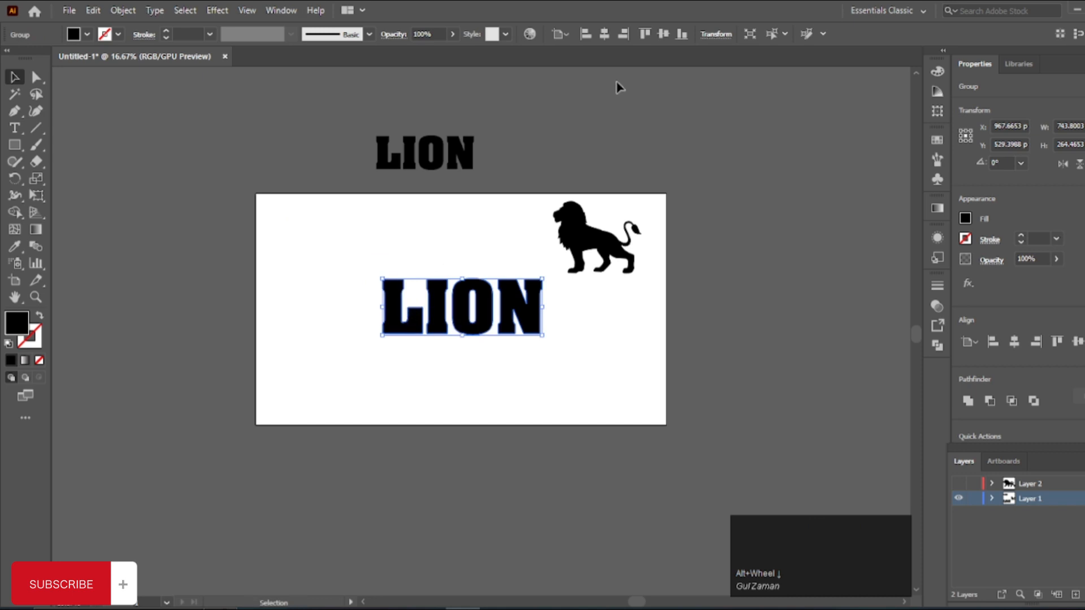
{"action": "left_click", "coordinate": [604, 34]}
{"action": "left_click", "coordinate": [663, 34]}
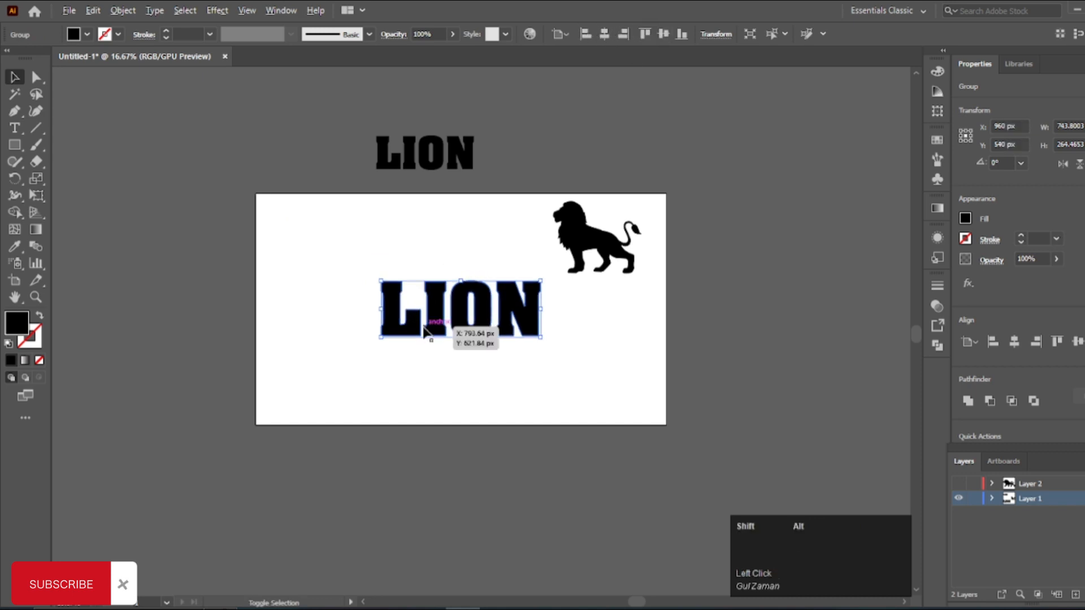
Step: Enlarge the outlined LION word about its centre to about 1239 px wide and move the lion silhouette beside the N
{"action": "left_click_drag", "start_coordinate": [378, 337], "coordinate": [327, 366]}
{"action": "left_click", "coordinate": [396, 409]}
{"action": "left_click_drag", "start_coordinate": [585, 257], "coordinate": [646, 328]}
{"action": "scroll", "coordinate": [473, 435], "scroll_direction": "down", "scroll_amount": 3}
{"action": "left_click", "coordinate": [402, 342]}
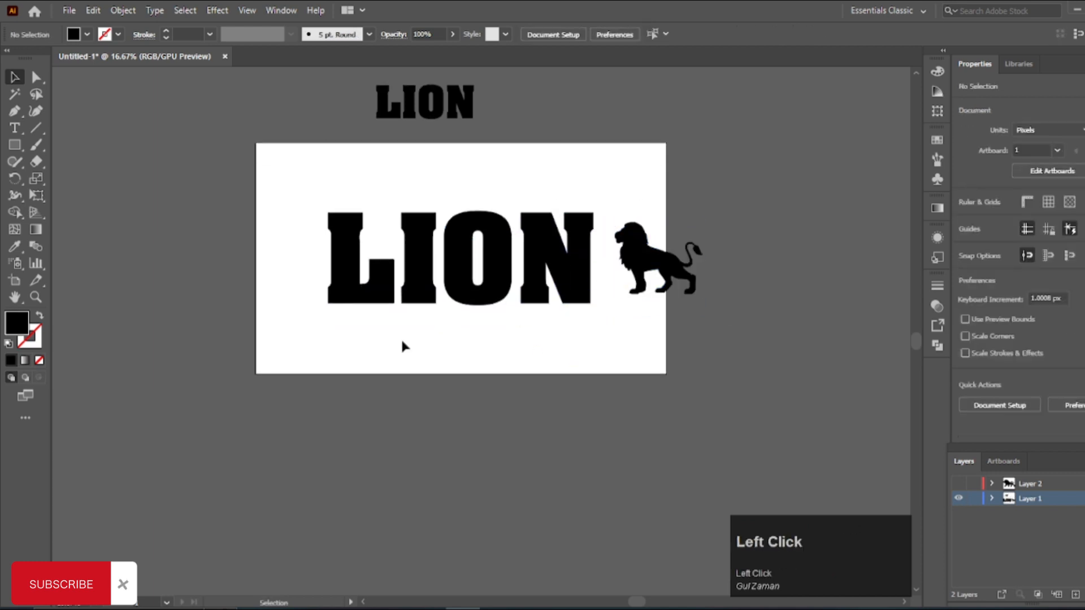
Step: Ungroup the outlined LION word into separate letters
{"action": "scroll", "coordinate": [462, 252], "scroll_direction": "up", "scroll_amount": 2}
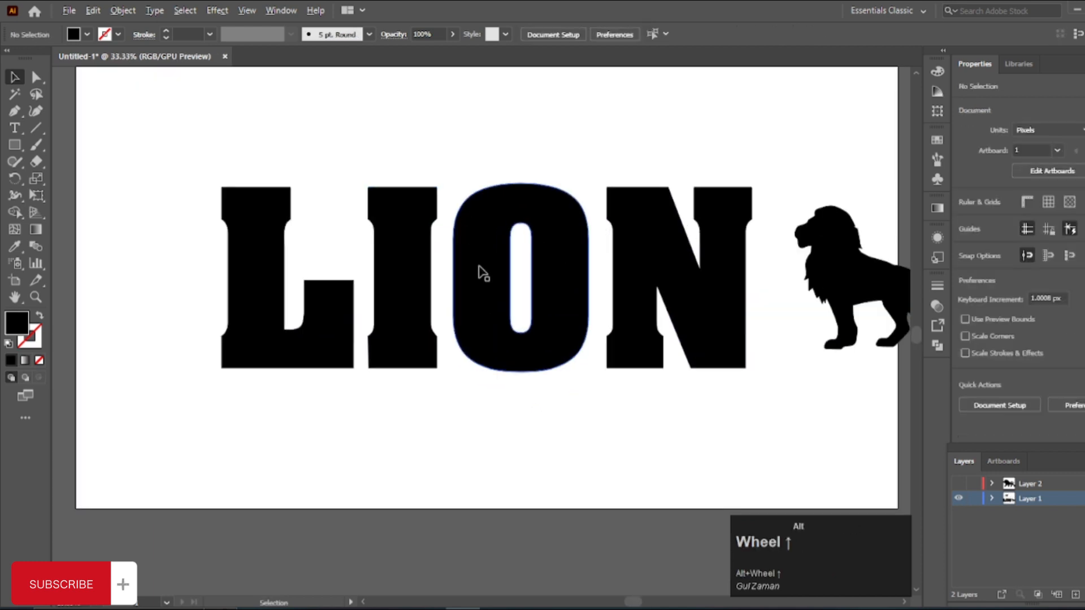
{"action": "right_click", "coordinate": [479, 273]}
{"action": "left_click", "coordinate": [555, 383]}
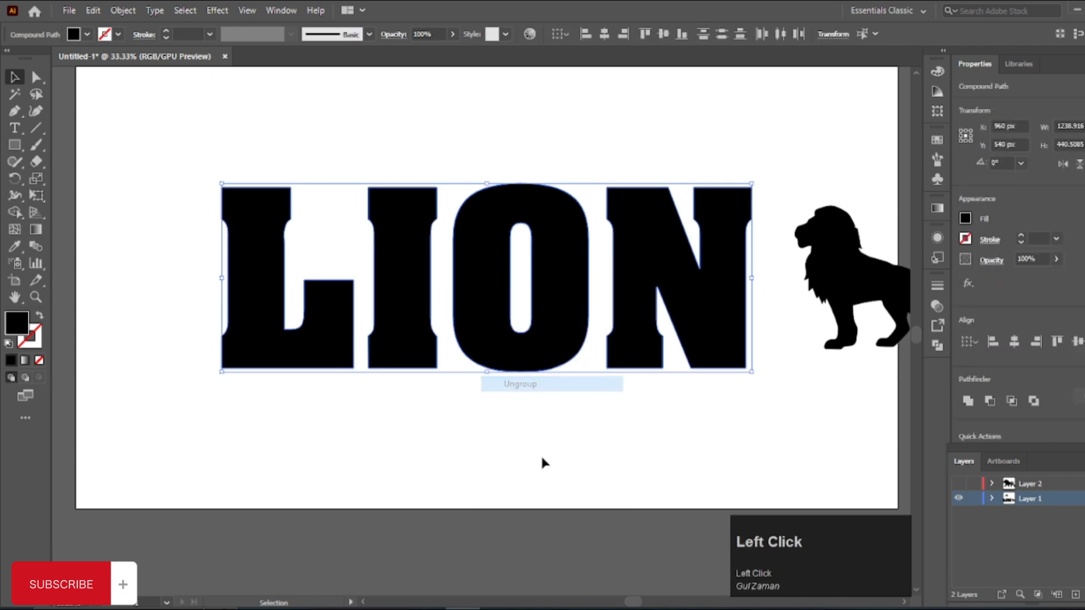
{"action": "left_click", "coordinate": [328, 399]}
Step: Widen the letter I towards the O to about 161 px so their edges slightly overlap
{"action": "scroll", "coordinate": [339, 384], "scroll_direction": "up", "scroll_amount": 2}
{"action": "scroll", "coordinate": [372, 359], "scroll_direction": "up", "scroll_amount": 3}
{"action": "left_click", "coordinate": [448, 317]}
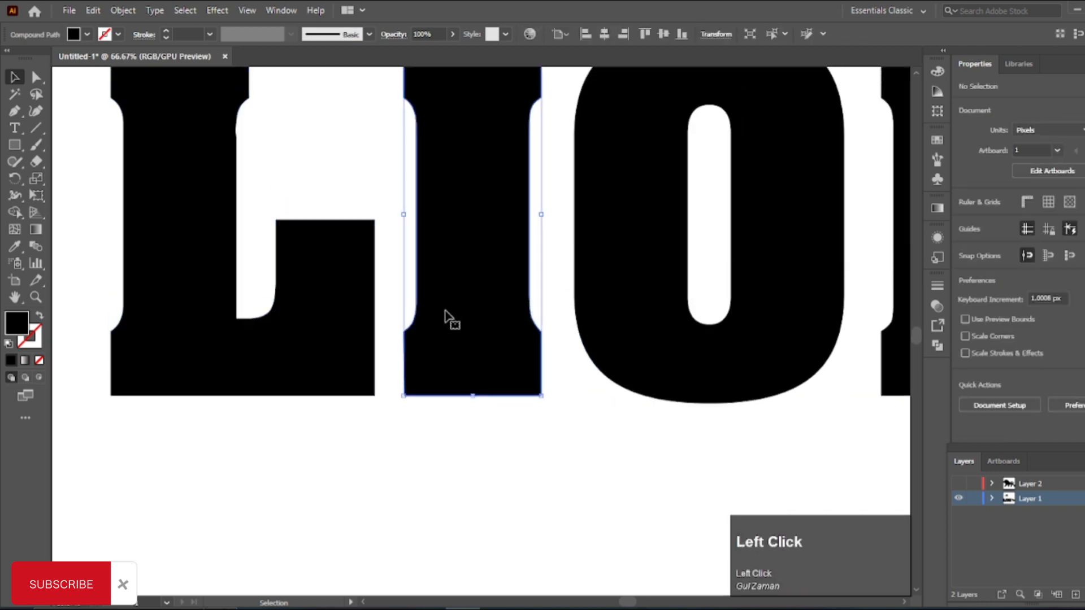
{"action": "scroll", "coordinate": [509, 305], "scroll_direction": "up", "scroll_amount": 3}
{"action": "left_click_drag", "start_coordinate": [542, 267], "coordinate": [576, 271]}
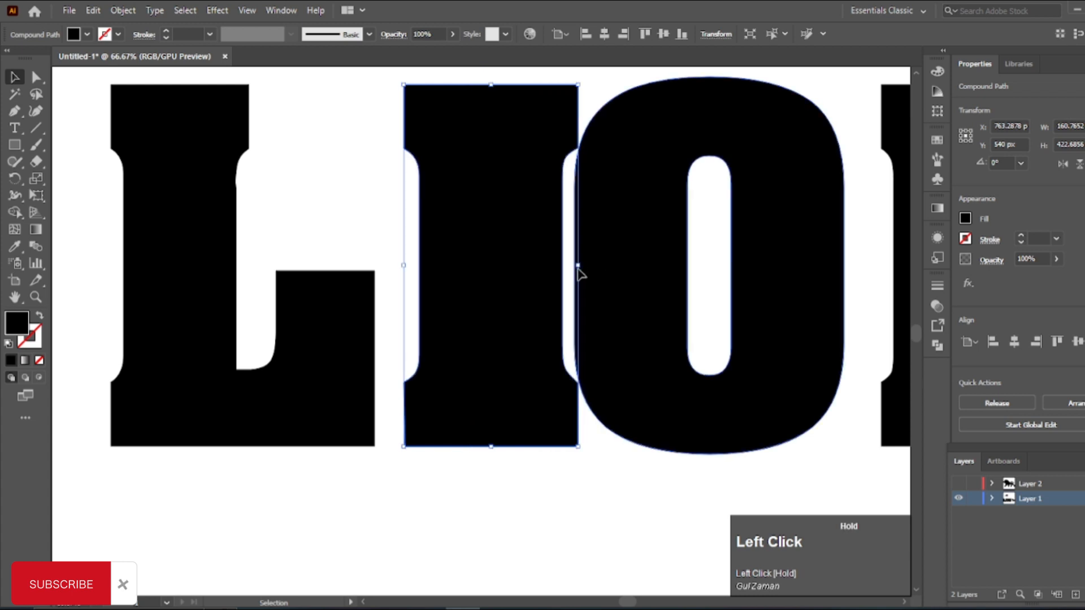
{"action": "left_click", "coordinate": [448, 515]}
Step: Close the letter gaps by moving the L up against the I and the N up against the O
{"action": "left_click_drag", "start_coordinate": [342, 436], "coordinate": [367, 437]}
{"action": "scroll", "coordinate": [379, 459], "scroll_direction": "down", "scroll_amount": 1}
{"action": "key", "text": "space"}
{"action": "left_click_drag", "start_coordinate": [631, 489], "coordinate": [518, 380]}
{"action": "scroll", "coordinate": [578, 378], "scroll_direction": "up", "scroll_amount": 2}
{"action": "scroll", "coordinate": [518, 380], "scroll_direction": "down", "scroll_amount": 2}
{"action": "left_click", "coordinate": [498, 511]}
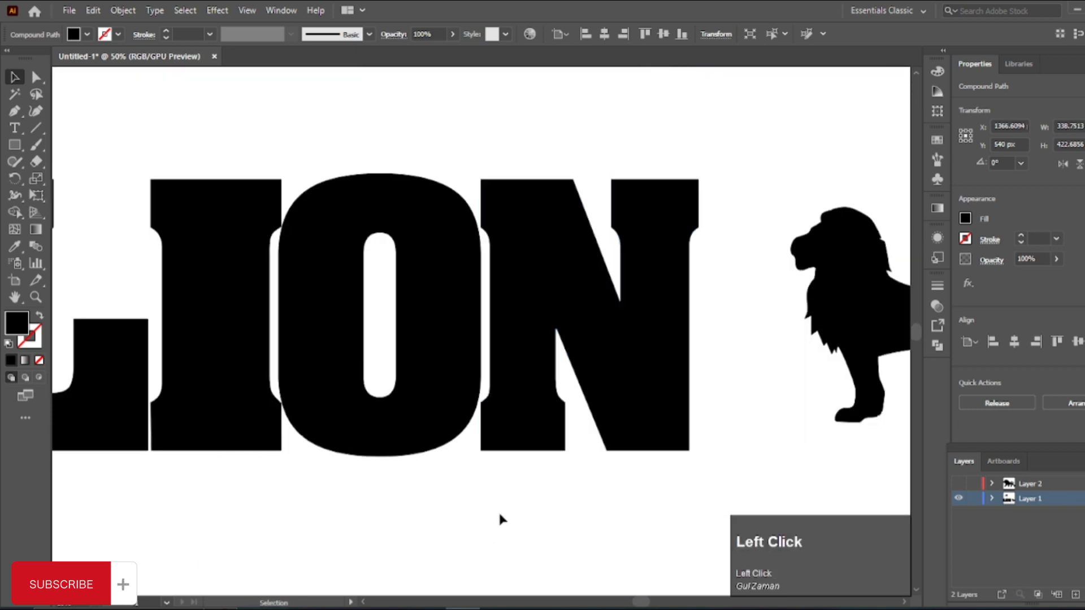
Step: Shift the letter N slightly towards the O so the two overlap, at X about 1361 px
{"action": "scroll", "coordinate": [504, 494], "scroll_direction": "down", "scroll_amount": 2}
{"action": "scroll", "coordinate": [445, 367], "scroll_direction": "up", "scroll_amount": 3}
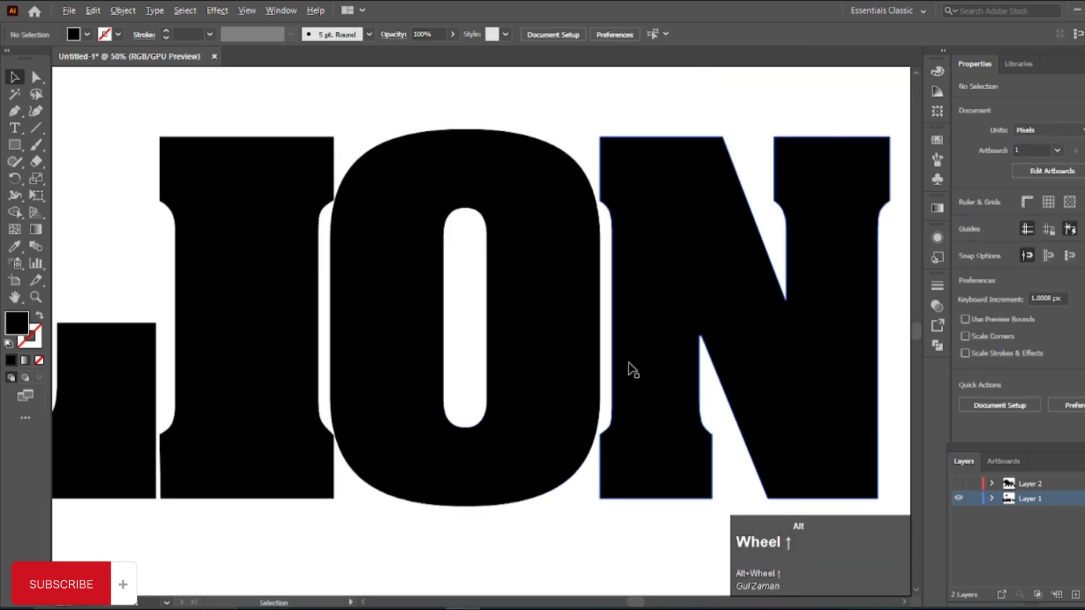
{"action": "left_click_drag", "start_coordinate": [645, 470], "coordinate": [632, 465]}
{"action": "scroll", "coordinate": [617, 431], "scroll_direction": "down", "scroll_amount": 4}
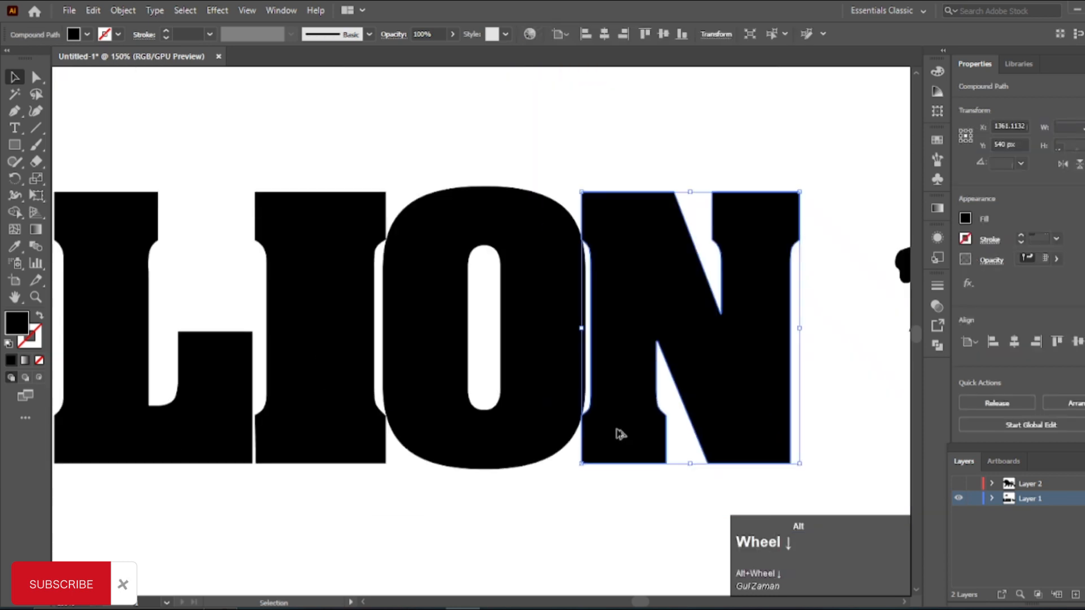
{"action": "left_click", "coordinate": [513, 486]}
Step: Move the lion silhouette over the letters O and N and bring it to the front
{"action": "scroll", "coordinate": [495, 470], "scroll_direction": "down", "scroll_amount": 1}
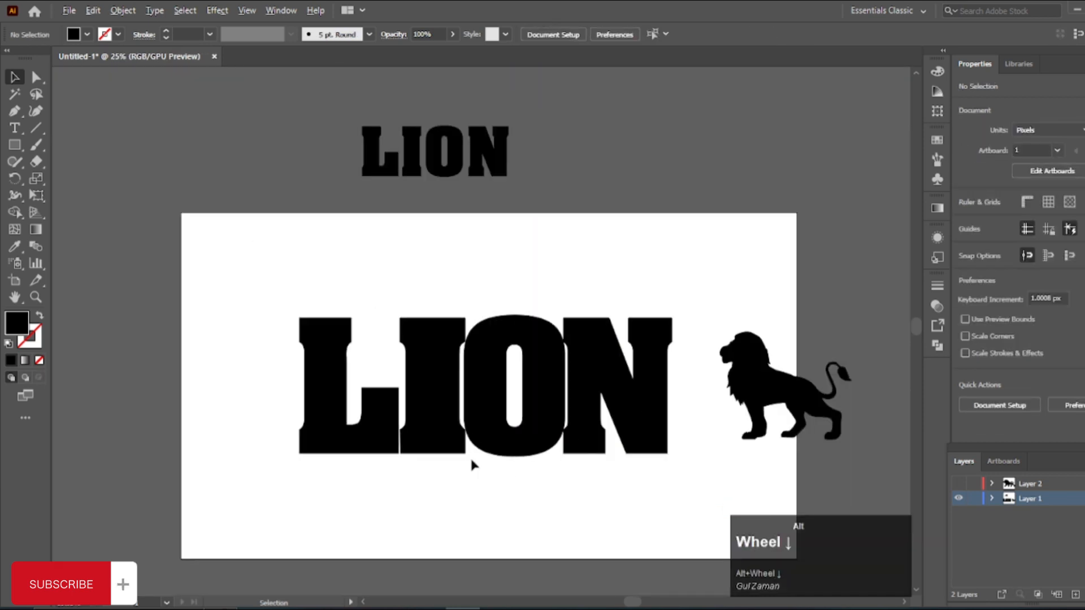
{"action": "left_click", "coordinate": [745, 394]}
{"action": "left_click_drag", "start_coordinate": [745, 393], "coordinate": [498, 401]}
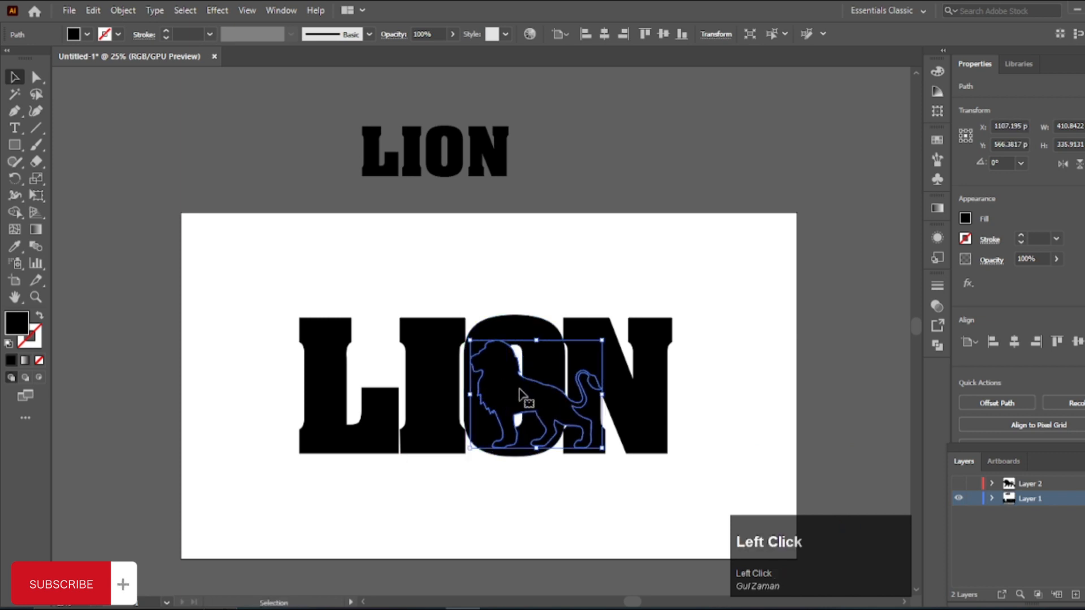
{"action": "right_click", "coordinate": [520, 394]}
{"action": "mouse_move", "coordinate": [636, 317]}
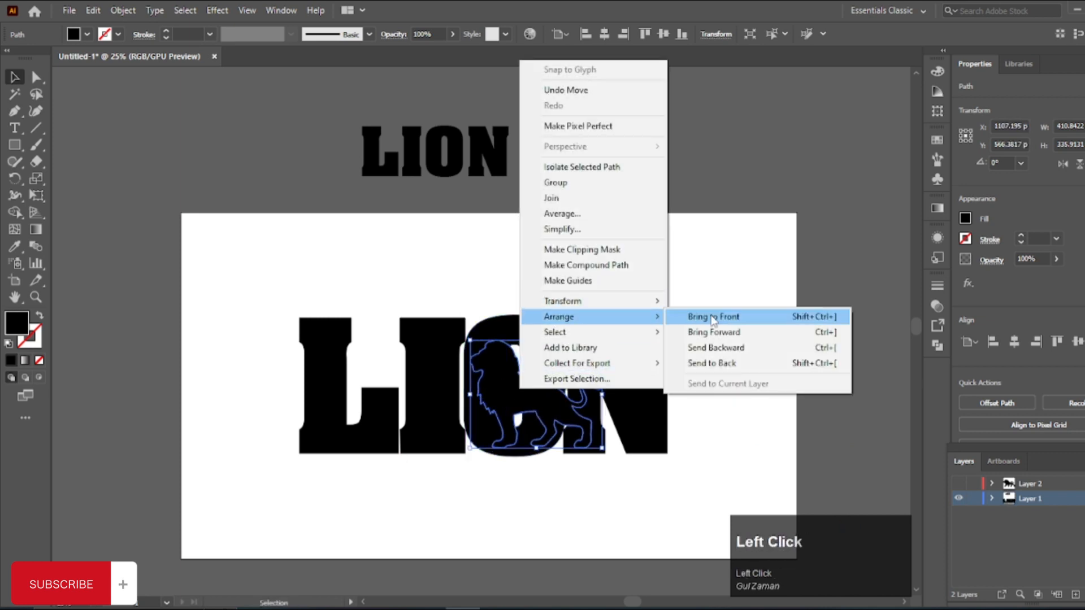
{"action": "left_click", "coordinate": [713, 318]}
{"action": "left_click", "coordinate": [507, 491]}
Step: Enlarge the lion silhouette proportionally to about 539 by 441 px and shift it up over the I and O
{"action": "left_click", "coordinate": [475, 383]}
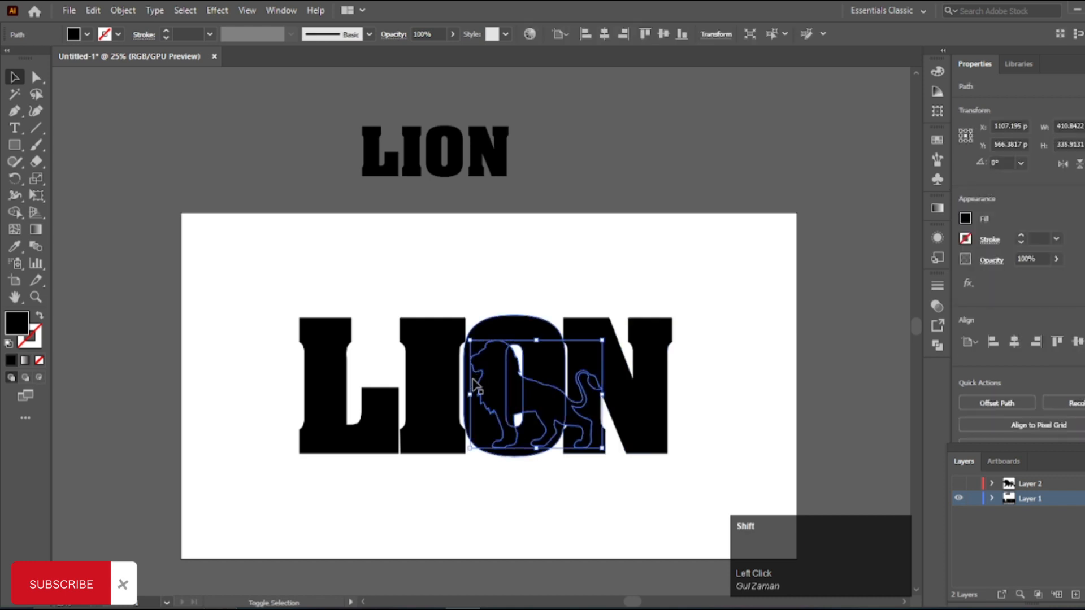
{"action": "left_click_drag", "start_coordinate": [470, 394], "coordinate": [430, 389]}
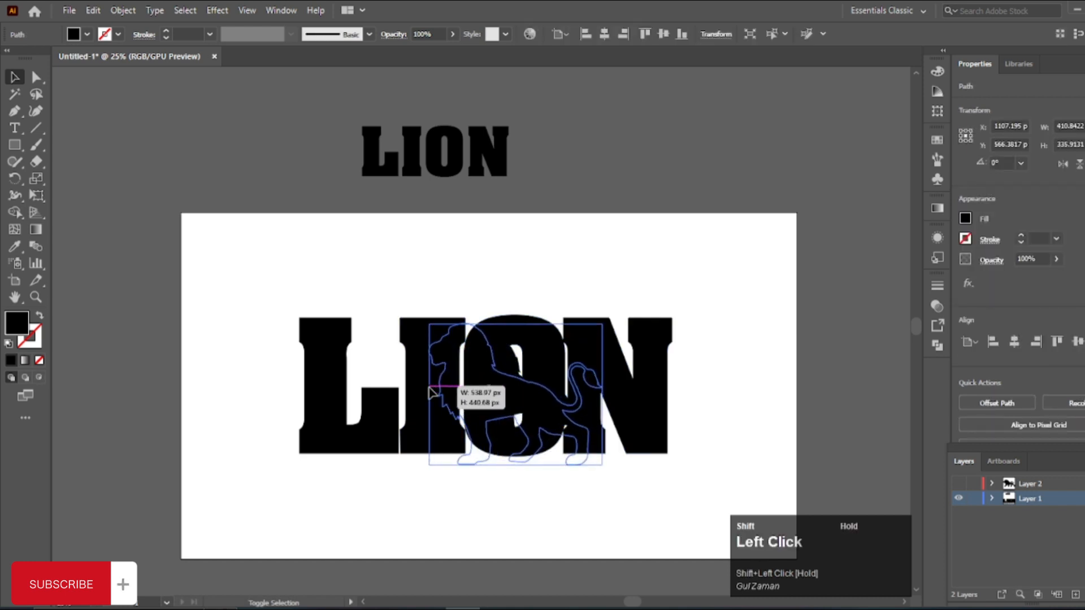
{"action": "scroll", "coordinate": [498, 422], "scroll_direction": "up", "scroll_amount": 3}
{"action": "left_click_drag", "start_coordinate": [500, 385], "coordinate": [489, 365]}
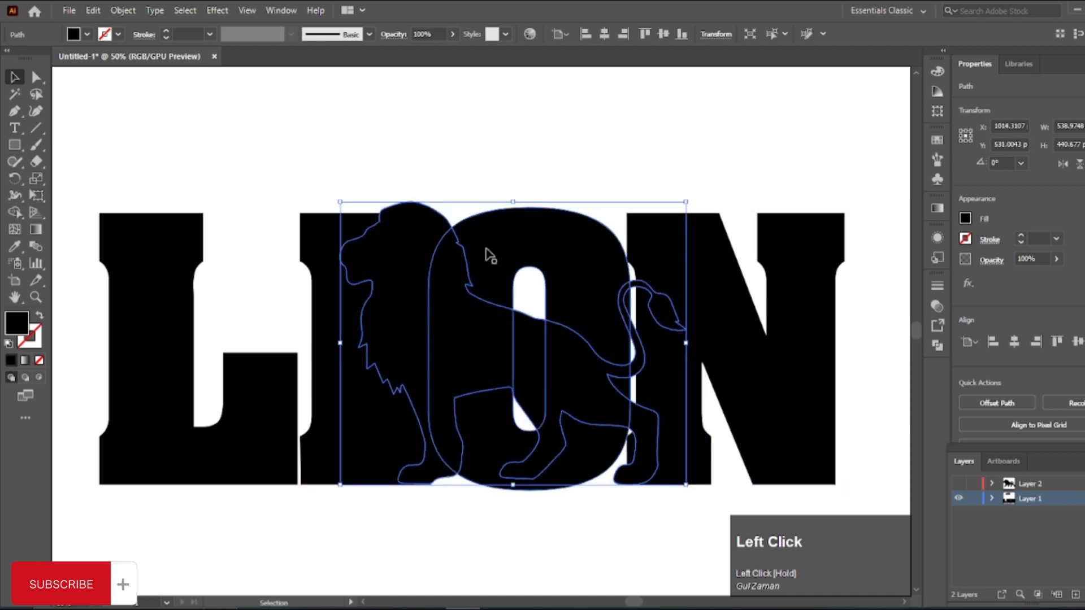
Step: Reduce the lion silhouette to about 509 by 416 px and position it at about X 1014, Y 543 px
{"action": "left_click_drag", "start_coordinate": [513, 204], "coordinate": [511, 219]}
{"action": "left_click_drag", "start_coordinate": [413, 289], "coordinate": [411, 289]}
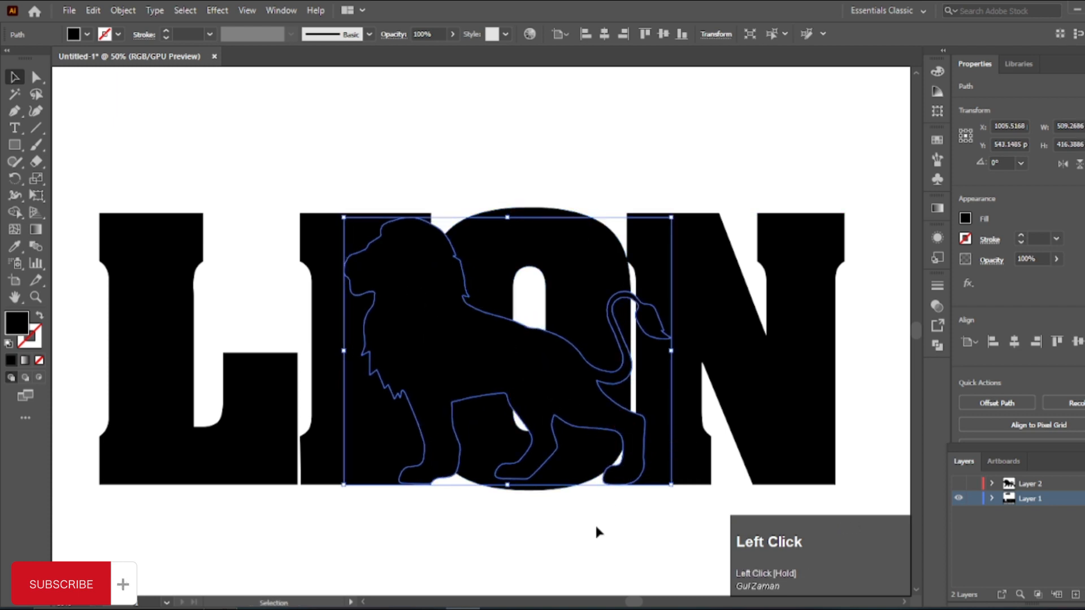
{"action": "left_click_drag", "start_coordinate": [585, 428], "coordinate": [580, 415]}
{"action": "left_click", "coordinate": [392, 531]}
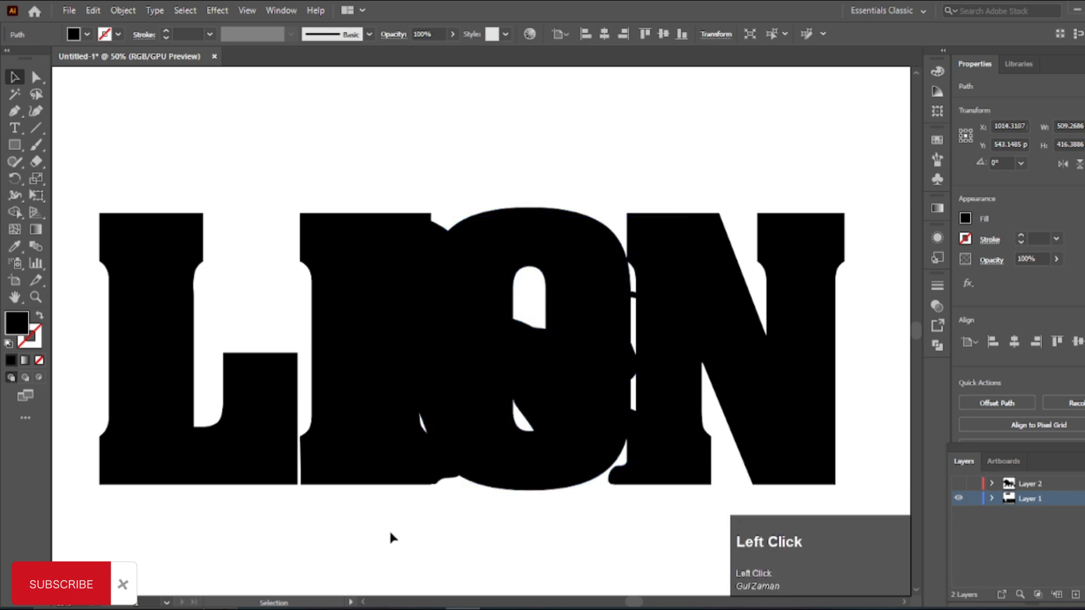
Step: Select all letters with the lion and use the Shape Builder to cut the lion's head and mane out of the I
{"action": "left_click", "coordinate": [442, 349]}
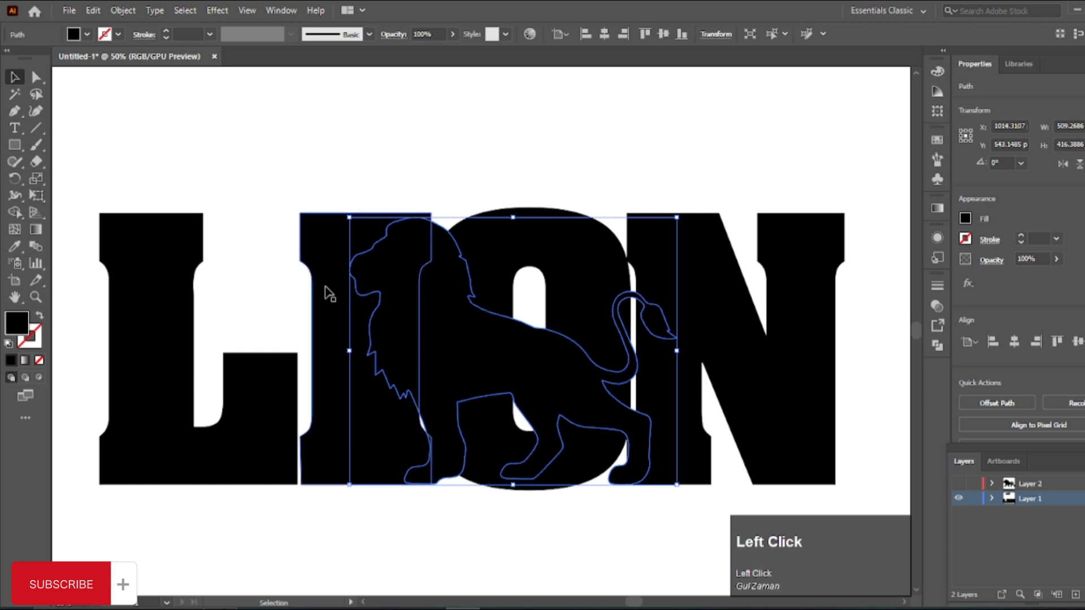
{"action": "left_click_drag", "start_coordinate": [165, 168], "coordinate": [805, 479]}
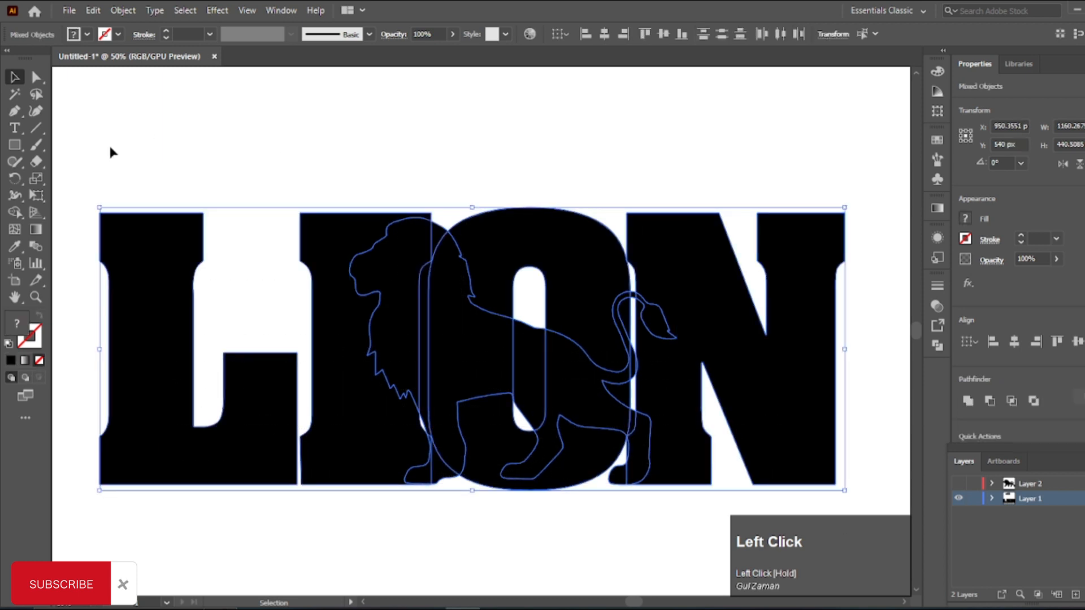
{"action": "left_click", "coordinate": [14, 213]}
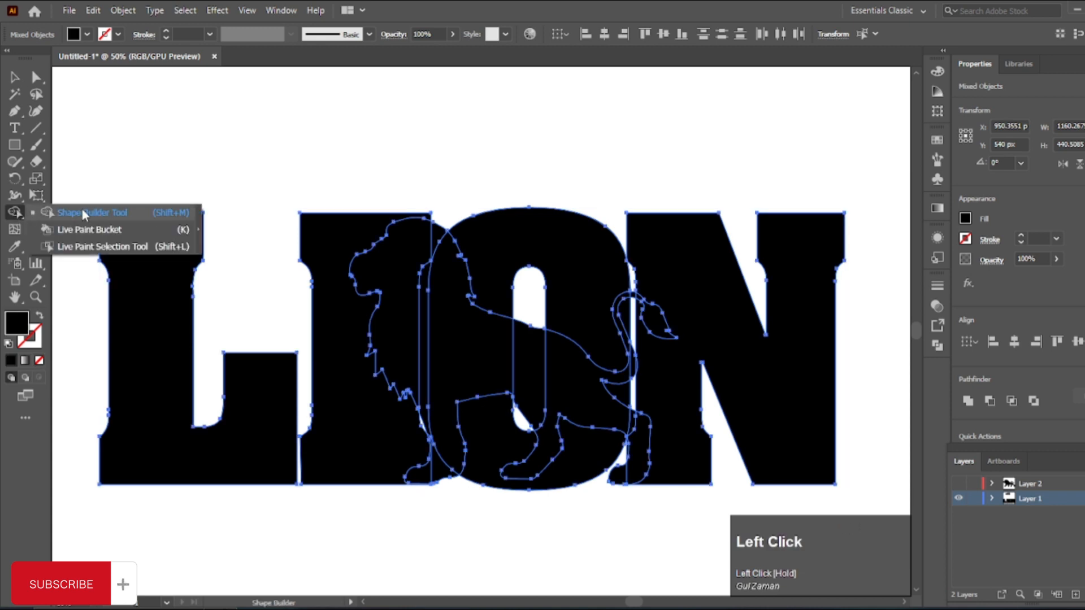
{"action": "left_click", "coordinate": [69, 217]}
{"action": "scroll", "coordinate": [377, 229], "scroll_direction": "down", "scroll_amount": 2}
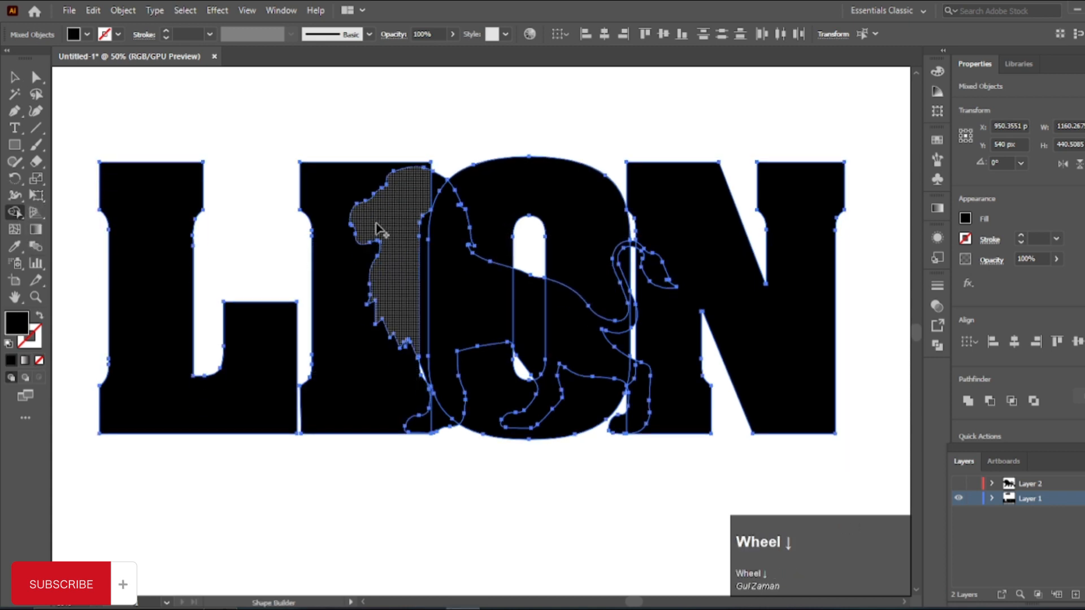
{"action": "scroll", "coordinate": [401, 213], "scroll_direction": "up", "scroll_amount": 3, "text": "alt"}
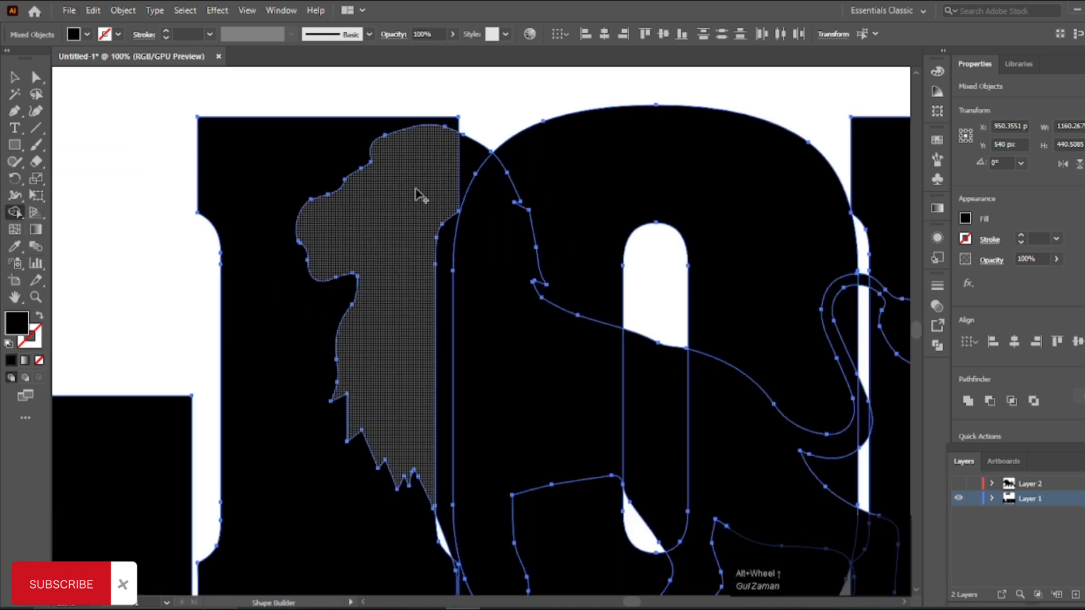
{"action": "left_click", "coordinate": [455, 179], "text": "alt"}
{"action": "scroll", "coordinate": [367, 217], "scroll_direction": "down", "scroll_amount": 2, "text": "alt"}
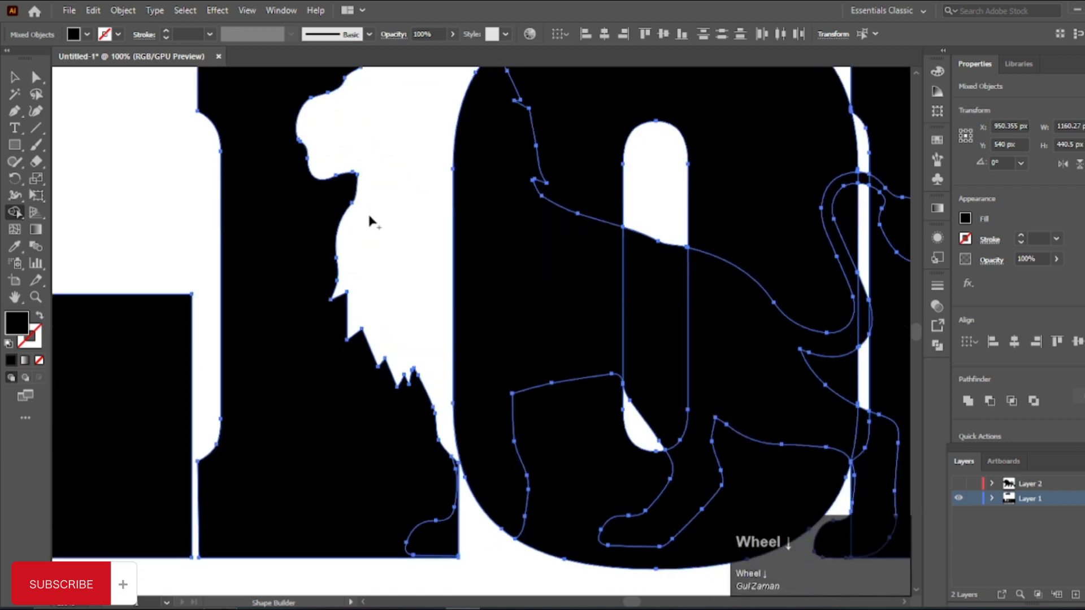
Step: Use the Shape Builder to subtract the lion's front paw from the I and its belly and hindquarters from the O
{"action": "scroll", "coordinate": [421, 429], "scroll_direction": "up", "scroll_amount": 3, "text": "alt"}
{"action": "left_click", "coordinate": [420, 426], "text": "alt"}
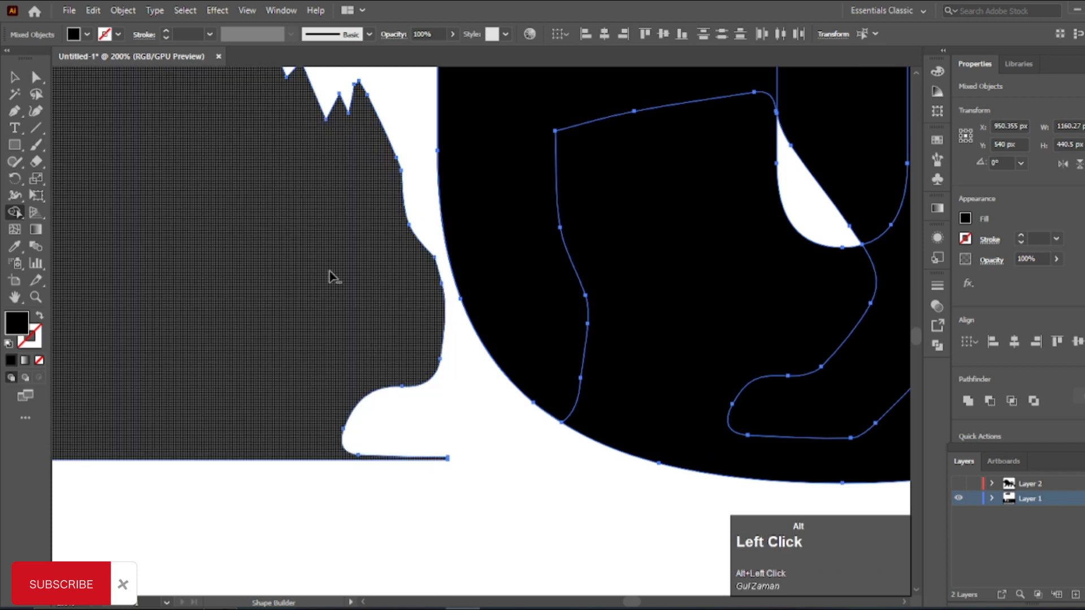
{"action": "scroll", "coordinate": [332, 288], "scroll_direction": "down", "scroll_amount": 3, "text": "alt"}
{"action": "scroll", "coordinate": [382, 228], "scroll_direction": "up", "scroll_amount": 2}
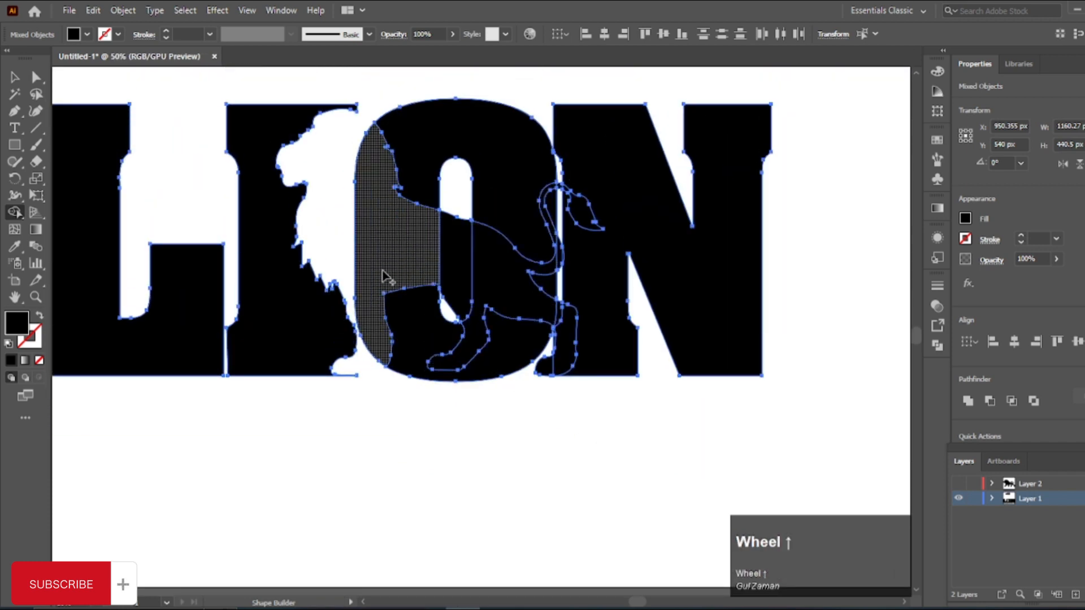
{"action": "scroll", "coordinate": [486, 265], "scroll_direction": "up", "scroll_amount": 1, "text": "alt"}
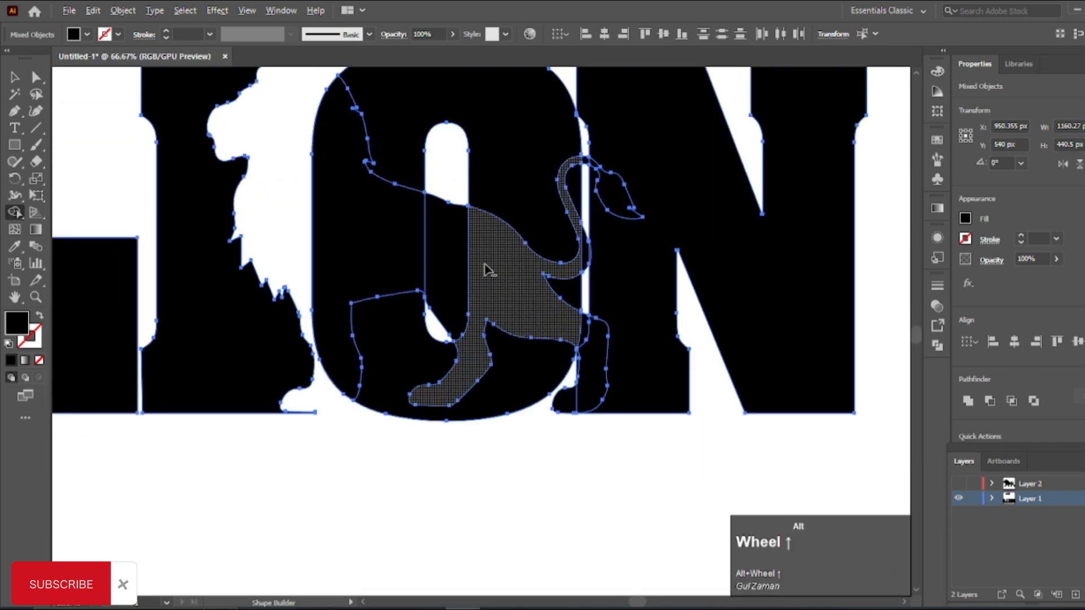
{"action": "left_click", "coordinate": [452, 258], "text": "alt"}
{"action": "scroll", "coordinate": [475, 390], "scroll_direction": "up", "scroll_amount": 1, "text": "alt"}
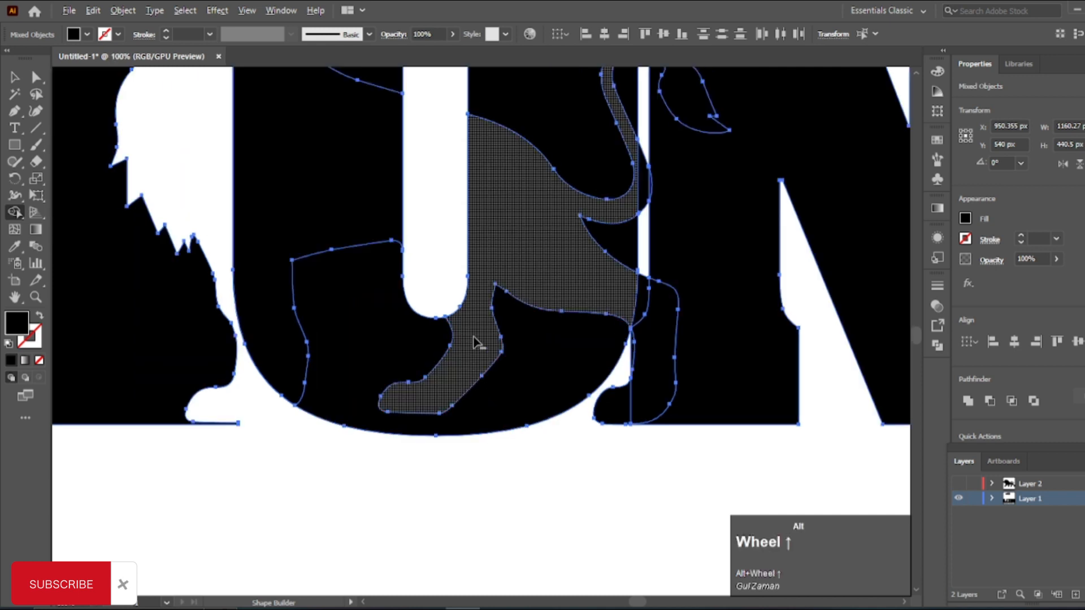
{"action": "left_click", "coordinate": [483, 226], "text": "alt"}
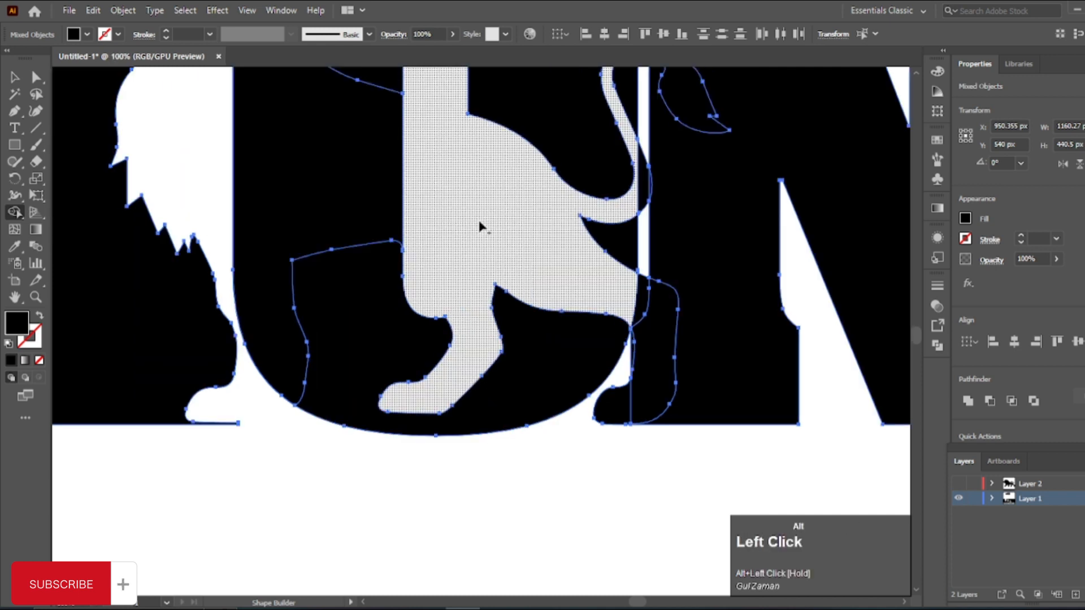
Step: Subtract the lion's rearmost hind leg and paw where they overlap the N and the gap beside the O
{"action": "scroll", "coordinate": [706, 362], "scroll_direction": "up", "scroll_amount": 3, "text": "alt"}
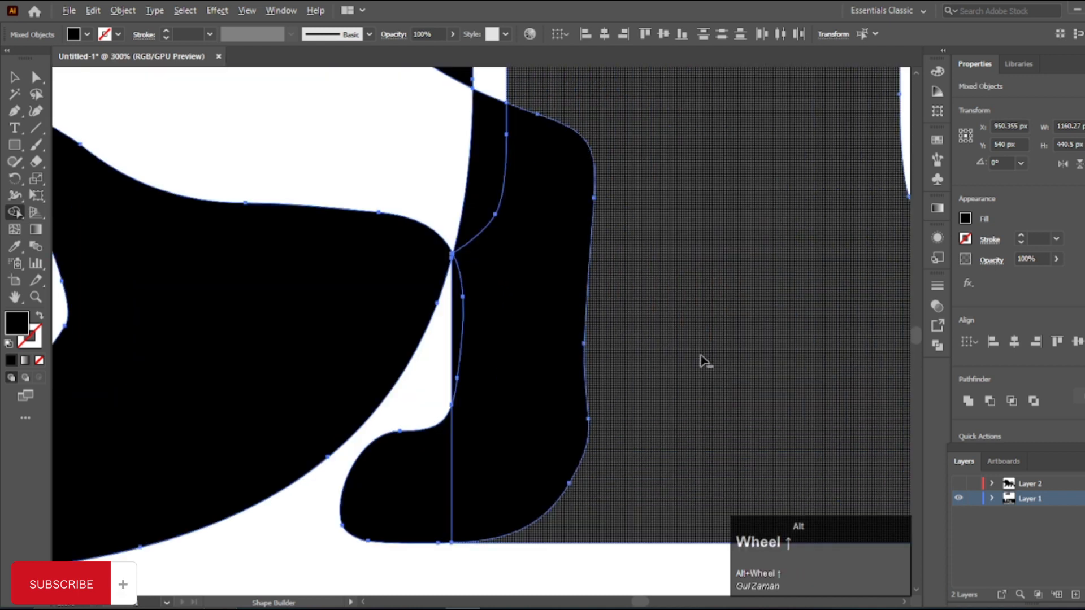
{"action": "left_click_drag", "start_coordinate": [432, 157], "coordinate": [499, 215], "text": "alt"}
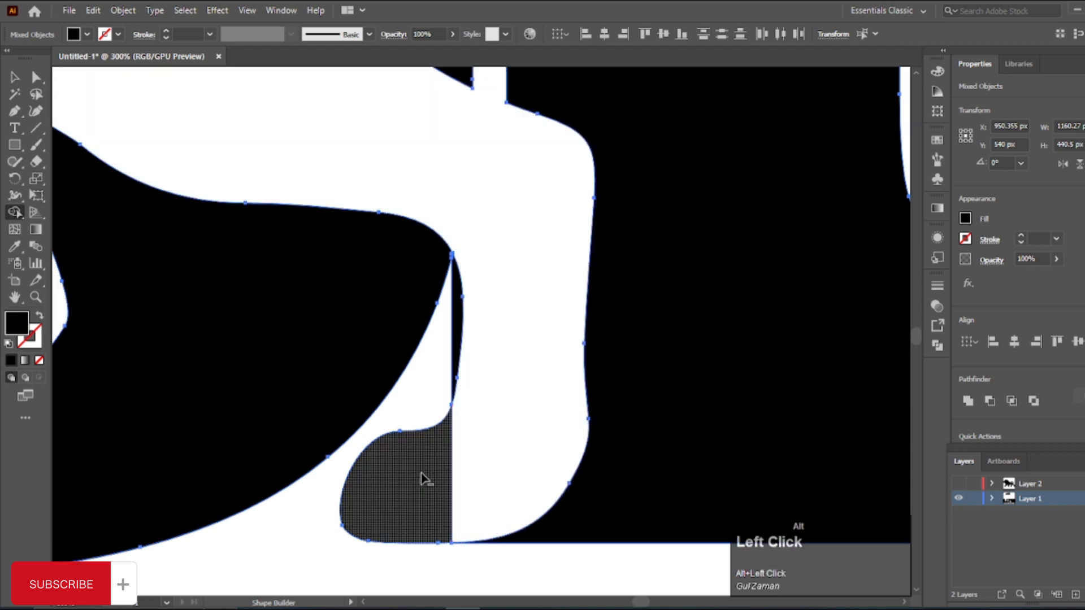
{"action": "left_click", "coordinate": [424, 479], "text": "alt"}
{"action": "scroll", "coordinate": [456, 373], "scroll_direction": "down", "scroll_amount": 3}
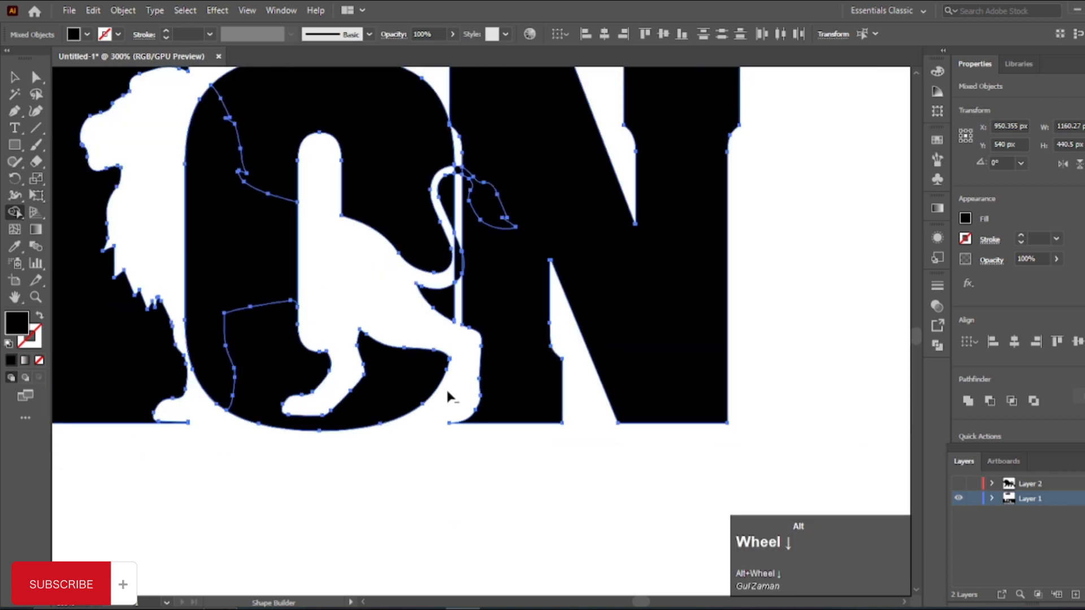
Step: Subtract the lion's tail tuft and the top bend of the tail where the O and N overlap
{"action": "scroll", "coordinate": [446, 388], "scroll_direction": "up", "scroll_amount": 3}
{"action": "scroll", "coordinate": [500, 266], "scroll_direction": "up", "scroll_amount": 2}
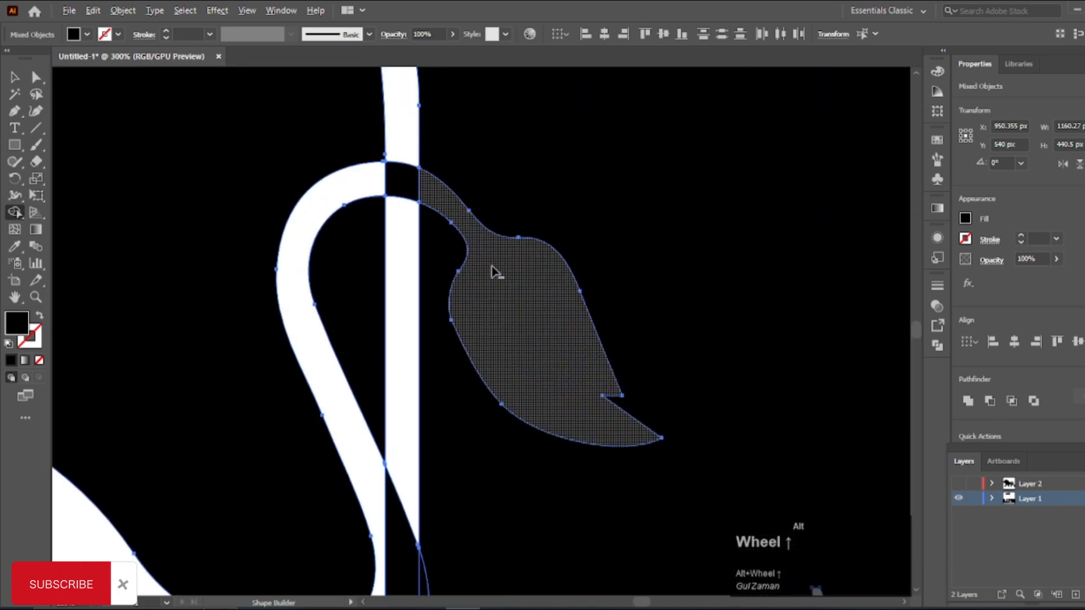
{"action": "left_click", "coordinate": [490, 266], "text": "alt"}
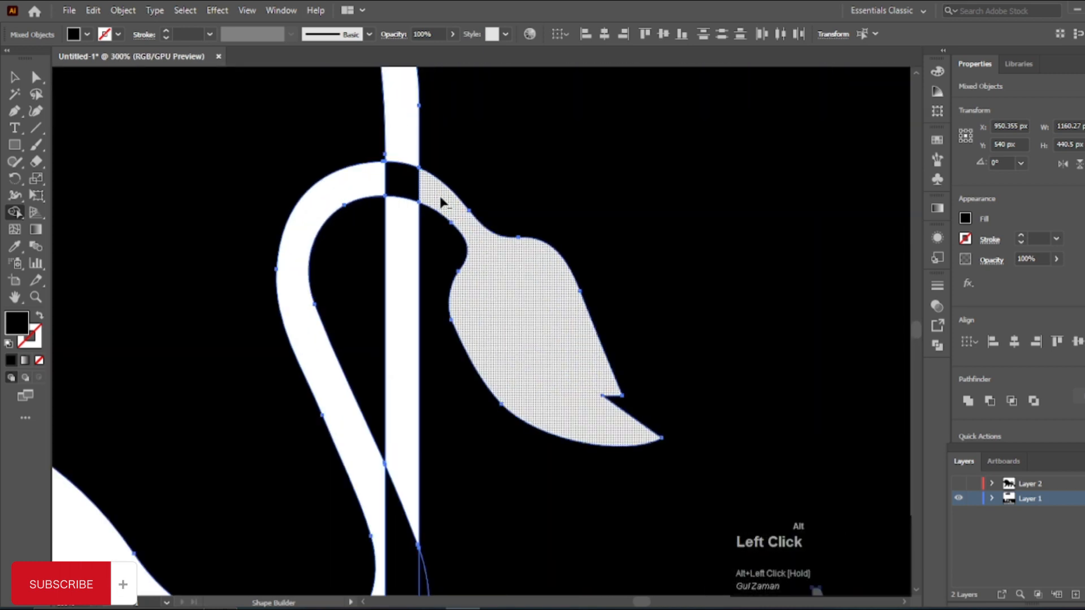
{"action": "left_click", "coordinate": [378, 184], "text": "alt"}
Step: Subtract the remaining pieces of the tail's lower curve along the overlap of the O and N
{"action": "scroll", "coordinate": [363, 257], "scroll_direction": "down", "scroll_amount": 5}
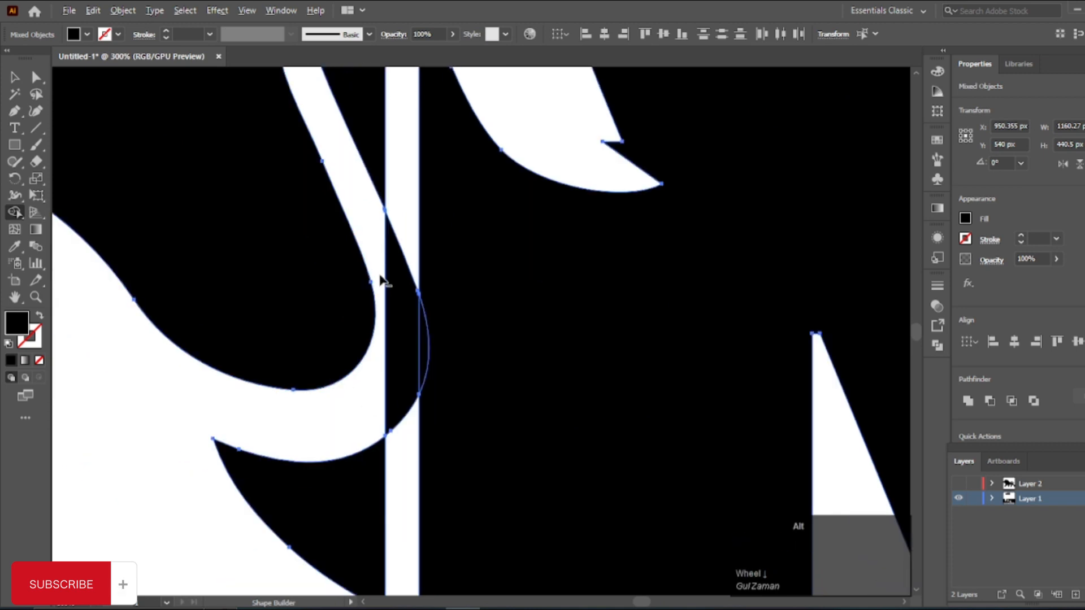
{"action": "left_click", "coordinate": [402, 300], "text": "alt"}
{"action": "scroll", "coordinate": [397, 356], "scroll_direction": "up", "scroll_amount": 4}
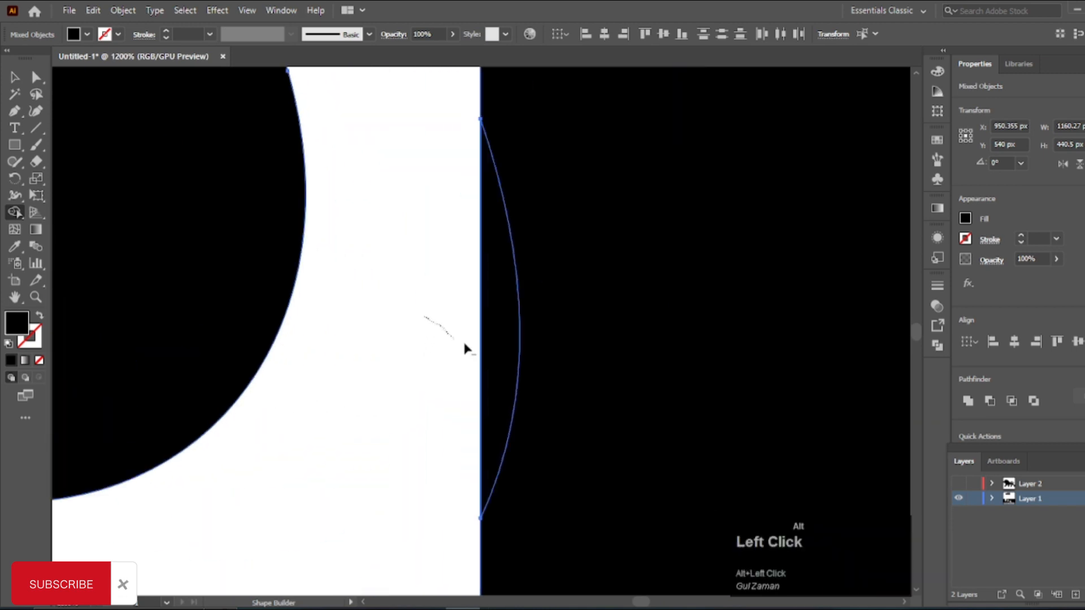
{"action": "left_click", "coordinate": [492, 358], "text": "alt"}
{"action": "scroll", "coordinate": [503, 316], "scroll_direction": "down", "scroll_amount": 9}
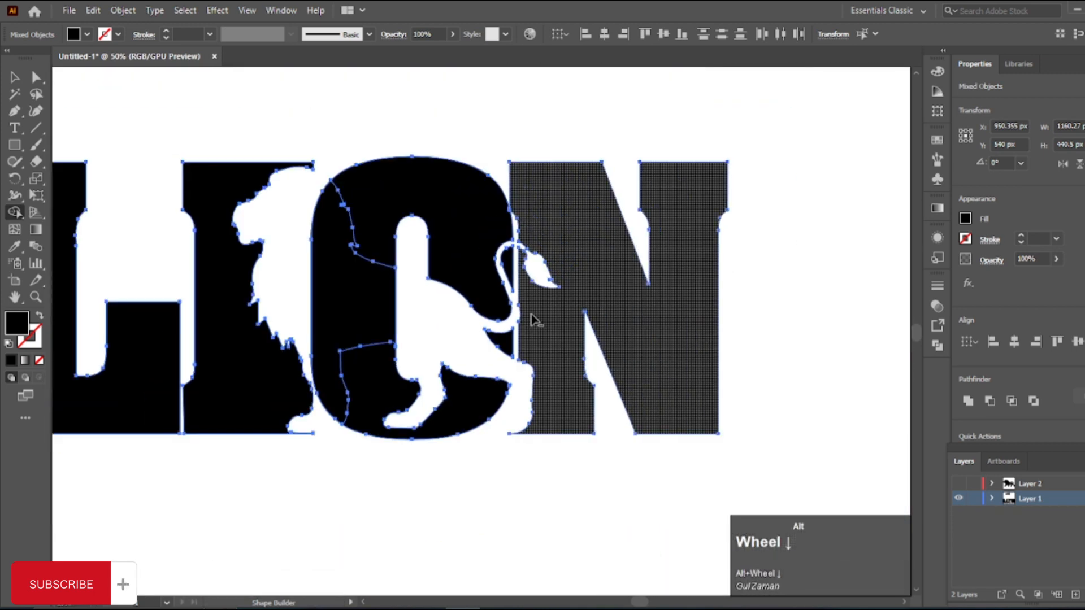
Step: Select all pieces of the cut-out LION lettering on the artboard and group them
{"action": "scroll", "coordinate": [535, 320], "scroll_direction": "down", "scroll_amount": 1}
{"action": "key", "text": "v"}
{"action": "left_click", "coordinate": [486, 440]}
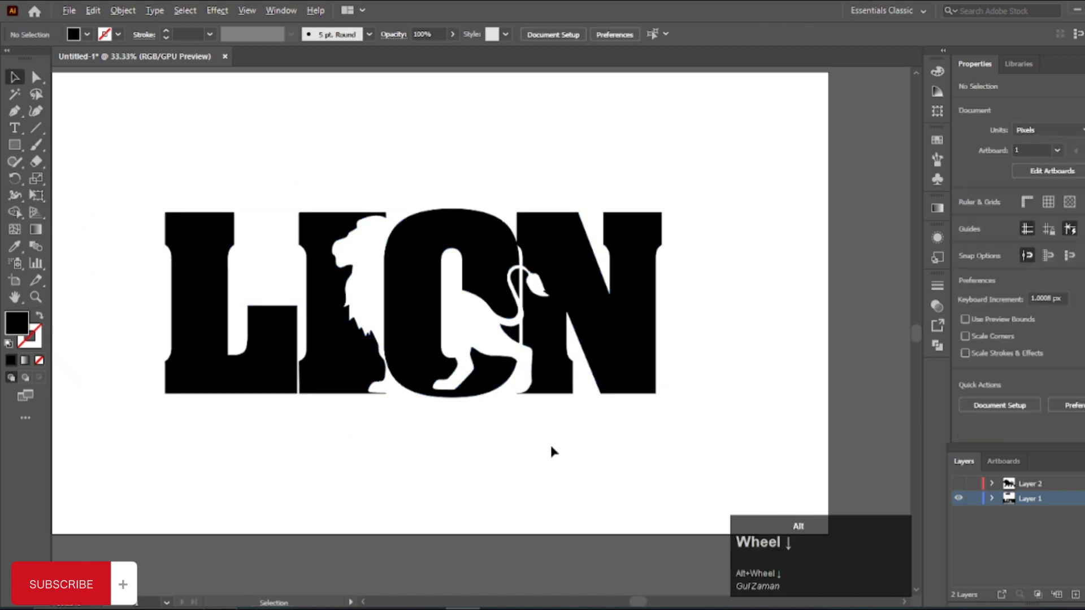
{"action": "scroll", "coordinate": [552, 450], "scroll_direction": "down", "scroll_amount": 1}
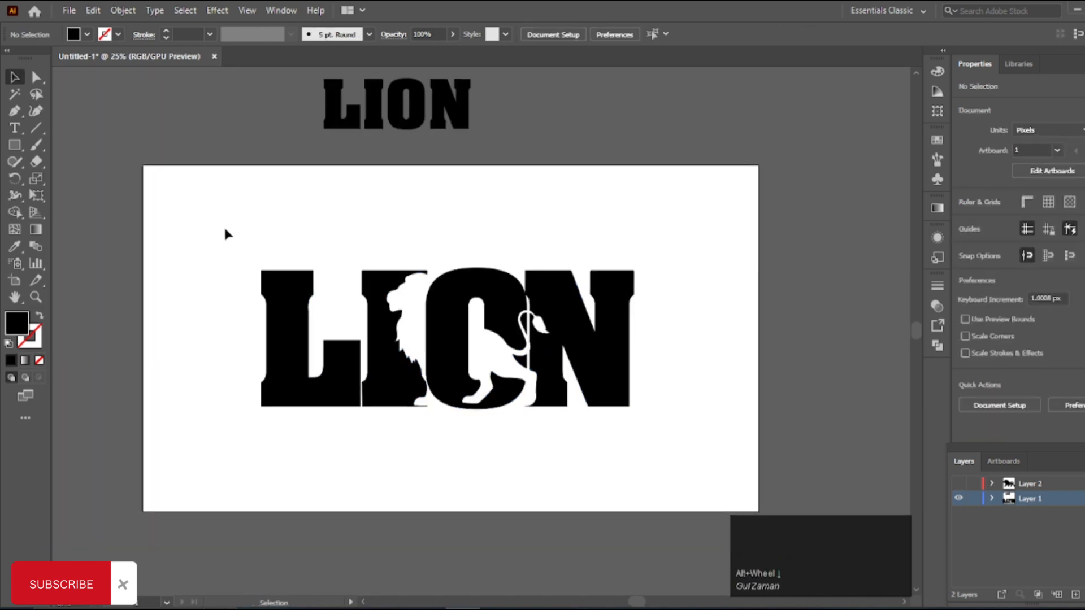
{"action": "left_click_drag", "start_coordinate": [225, 229], "coordinate": [596, 426]}
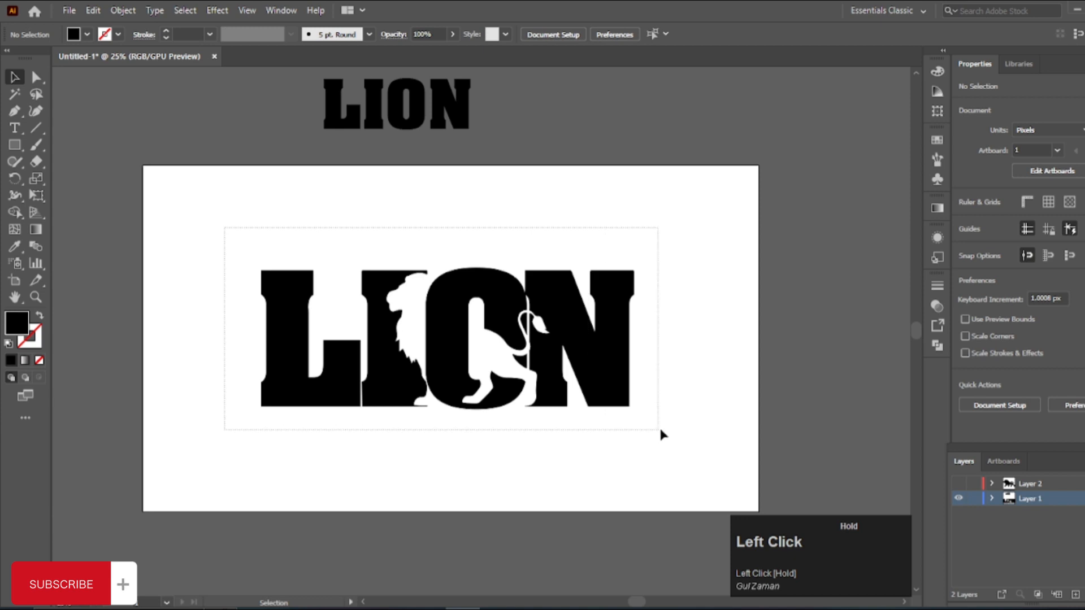
{"action": "left_click_drag", "start_coordinate": [665, 421], "coordinate": [665, 421]}
{"action": "key", "text": "ctrl+g"}
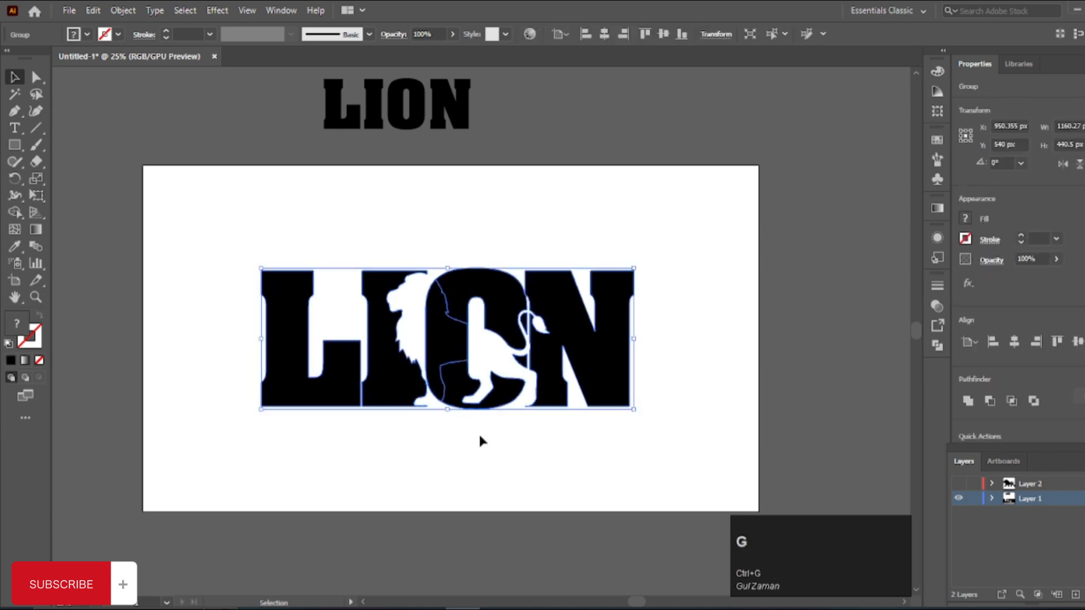
Step: Scale the grouped LION logo down proportionally around its centre to about 724 by 275 px
{"action": "left_click", "coordinate": [480, 436]}
{"action": "scroll", "coordinate": [411, 364], "scroll_direction": "up", "scroll_amount": 1}
{"action": "left_click", "coordinate": [465, 427]}
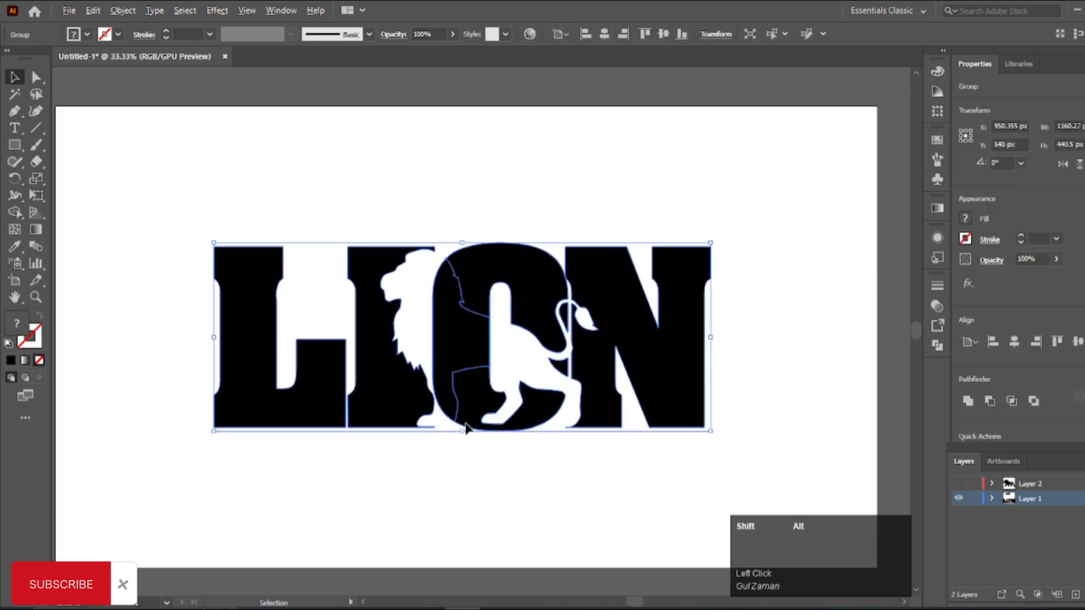
{"action": "left_click_drag", "start_coordinate": [462, 430], "coordinate": [482, 395]}
{"action": "left_click", "coordinate": [450, 457]}
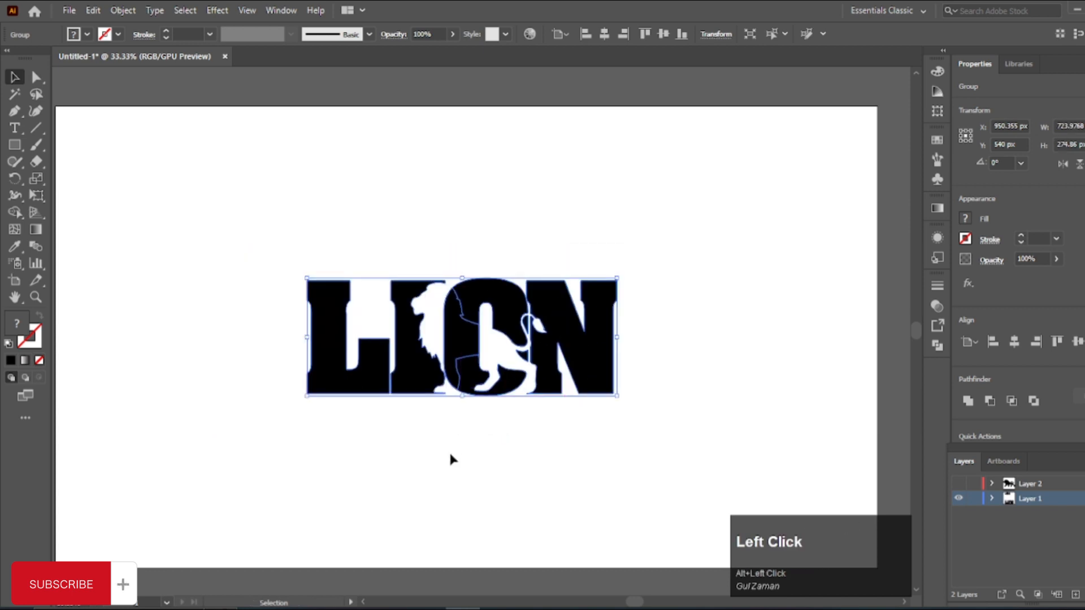
Step: Move the finished LION logo to the upper part of the artboard
{"action": "scroll", "coordinate": [450, 455], "scroll_direction": "up", "scroll_amount": 2}
{"action": "scroll", "coordinate": [450, 456], "scroll_direction": "down", "scroll_amount": 2}
{"action": "mouse_move", "coordinate": [451, 456]}
{"action": "left_mouse_down"}
{"action": "mouse_move", "coordinate": [460, 388]}
{"action": "mouse_move", "coordinate": [451, 445]}
{"action": "left_mouse_up"}
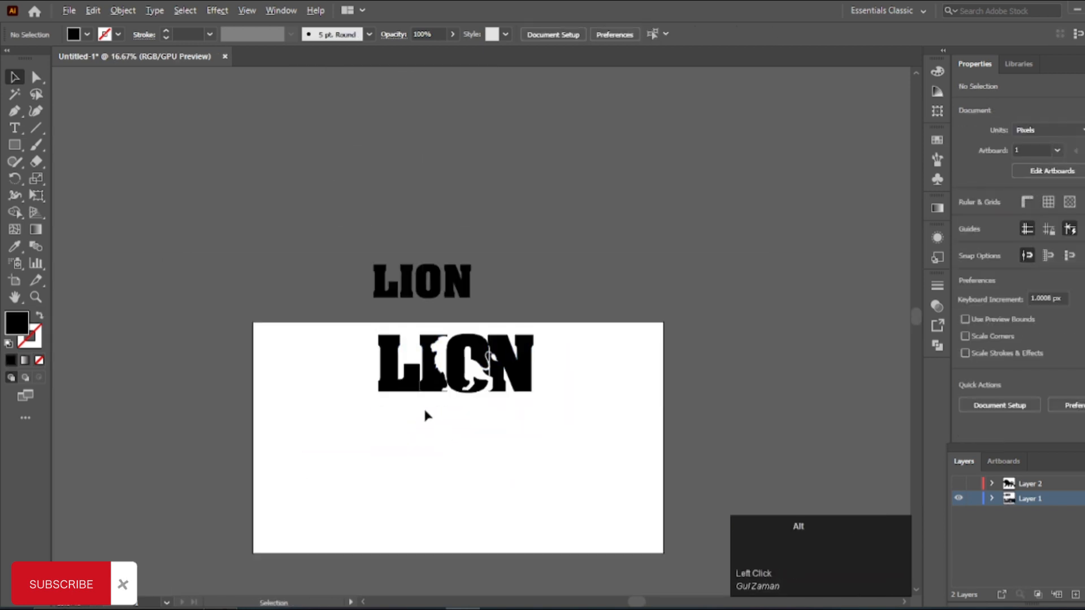
{"action": "scroll", "coordinate": [432, 400], "scroll_direction": "up", "scroll_amount": 1}
{"action": "scroll", "coordinate": [434, 407], "scroll_direction": "up", "scroll_amount": 1}
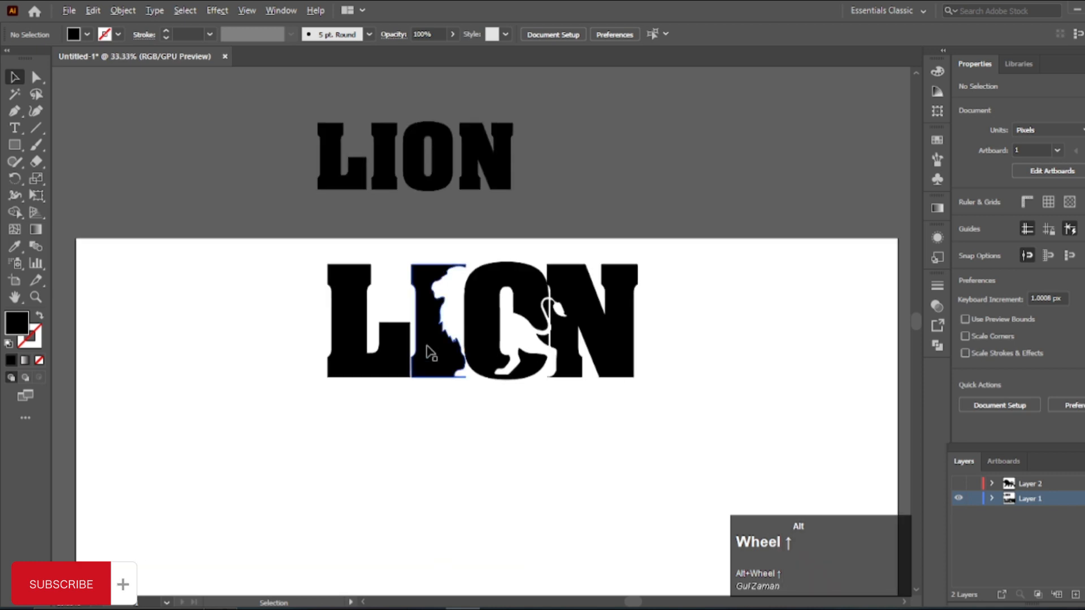
Step: Move the plain LION text onto the artboard below the logo and enlarge it to about 758 by 348 px
{"action": "scroll", "coordinate": [407, 169], "scroll_direction": "down", "scroll_amount": 1}
{"action": "left_click_drag", "start_coordinate": [418, 116], "coordinate": [418, 506]}
{"action": "scroll", "coordinate": [436, 441], "scroll_direction": "down", "scroll_amount": 1}
{"action": "left_click_drag", "start_coordinate": [421, 467], "coordinate": [416, 491]}
Step: Convert the lower LION text to outlines and move it horizontally until it sits beneath the upper logo
{"action": "right_click", "coordinate": [414, 416]}
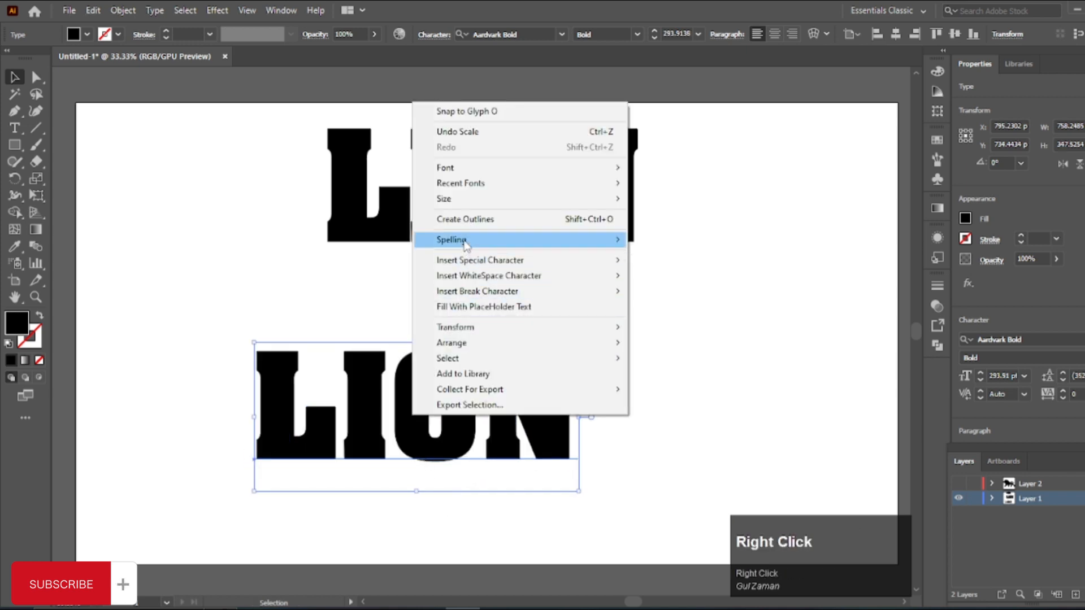
{"action": "left_click", "coordinate": [464, 219]}
{"action": "left_click_drag", "start_coordinate": [548, 439], "coordinate": [629, 438]}
{"action": "left_click", "coordinate": [488, 447]}
{"action": "left_click", "coordinate": [459, 426]}
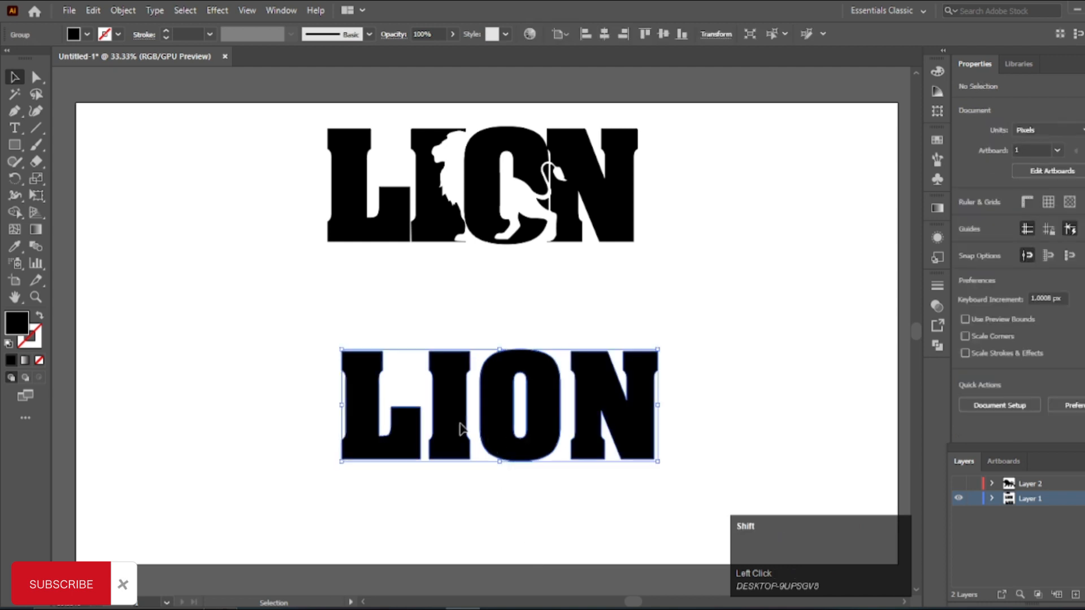
Step: Enlarge the outlined lower LION to about 771 by 274 px and ungroup its letters
{"action": "left_click_drag", "start_coordinate": [342, 405], "coordinate": [328, 406]}
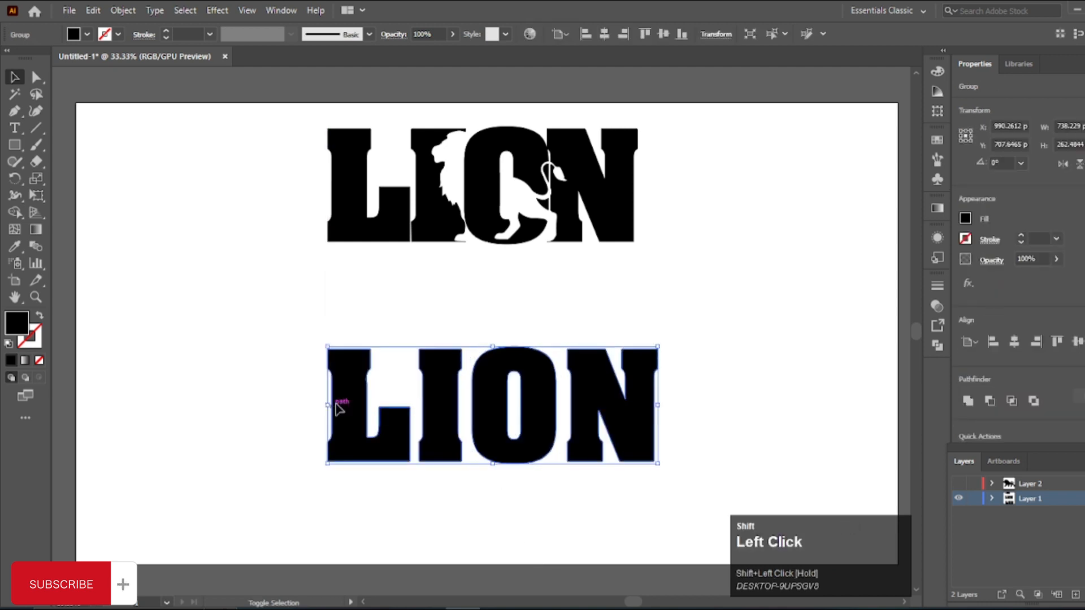
{"action": "right_click", "coordinate": [350, 411]}
{"action": "left_click", "coordinate": [430, 273]}
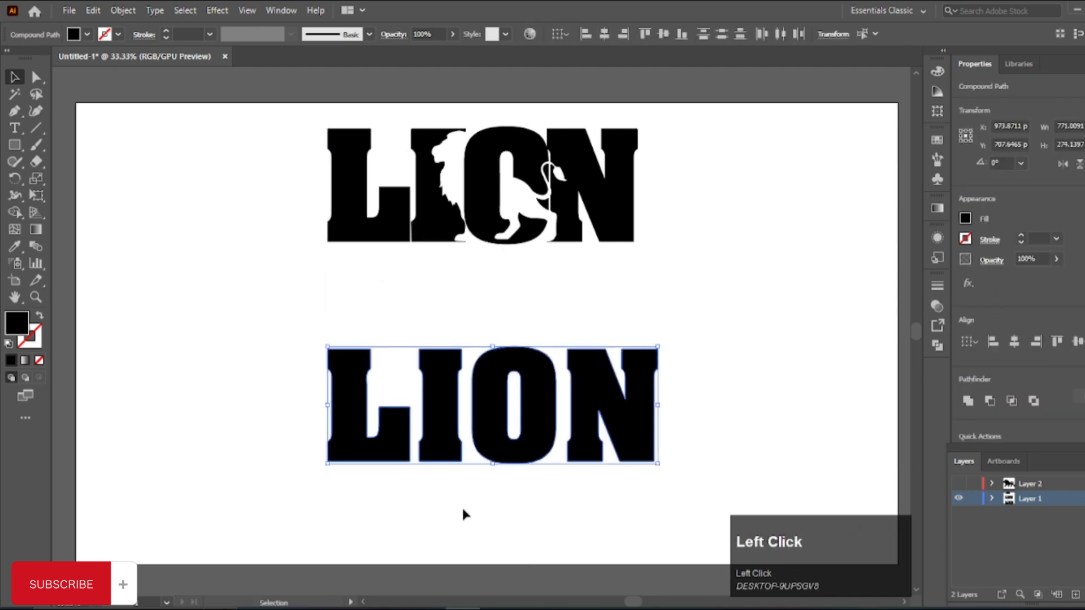
Step: Widen the lower I to about 126 px so it meets the O, and move the L close beside the I
{"action": "scroll", "coordinate": [451, 443], "scroll_direction": "up", "scroll_amount": 3}
{"action": "left_click", "coordinate": [448, 392]}
{"action": "left_click_drag", "start_coordinate": [478, 332], "coordinate": [499, 334]}
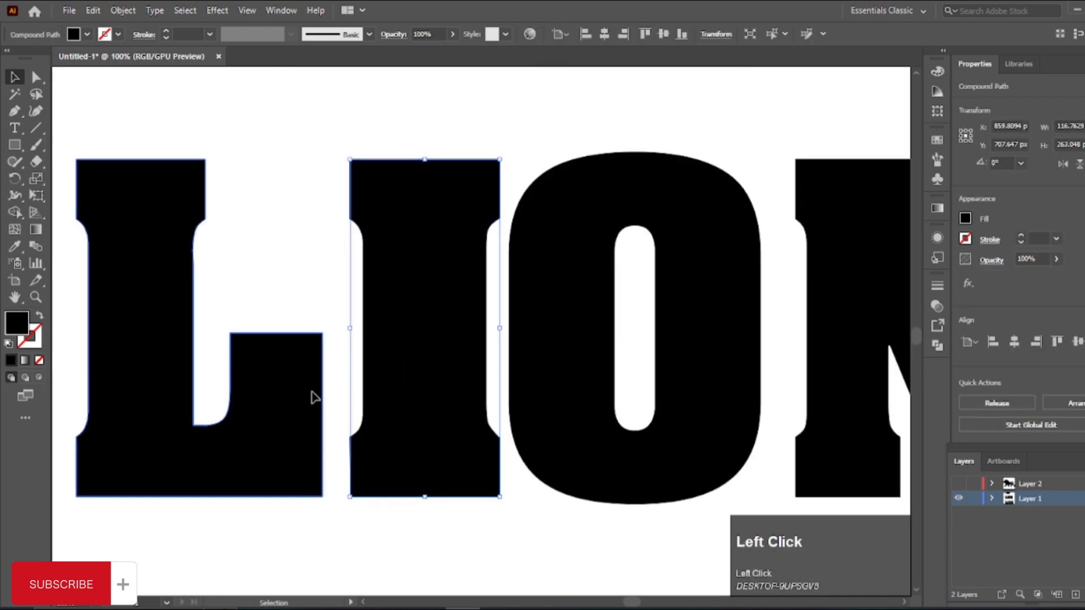
{"action": "left_click_drag", "start_coordinate": [310, 394], "coordinate": [334, 395]}
{"action": "left_click", "coordinate": [429, 364]}
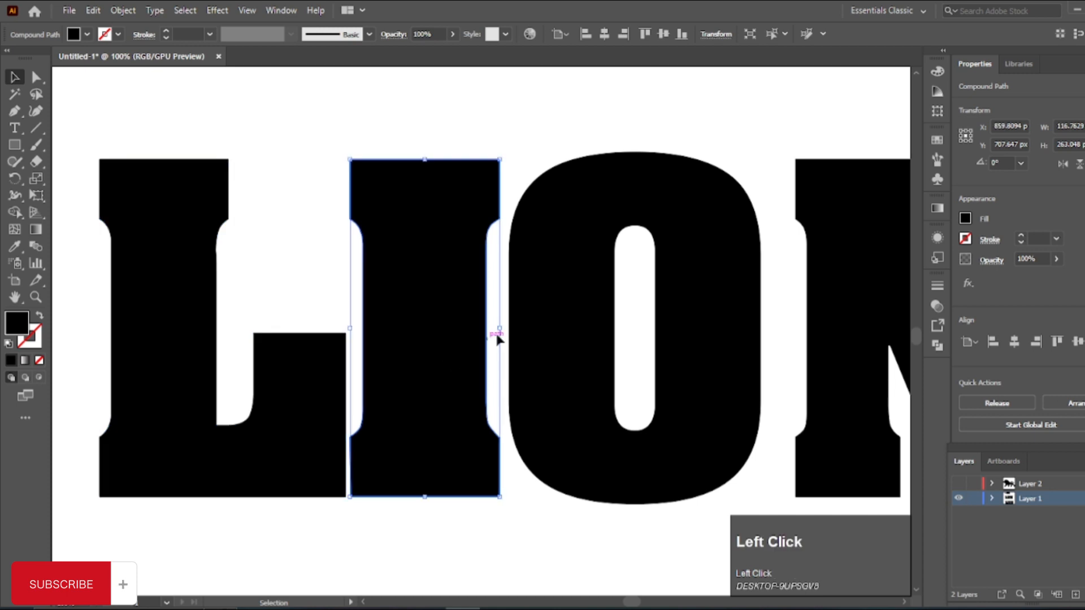
{"action": "left_click_drag", "start_coordinate": [502, 332], "coordinate": [514, 332]}
Step: Move the lower N toward the O until their edges slightly overlap
{"action": "key", "text": "space"}
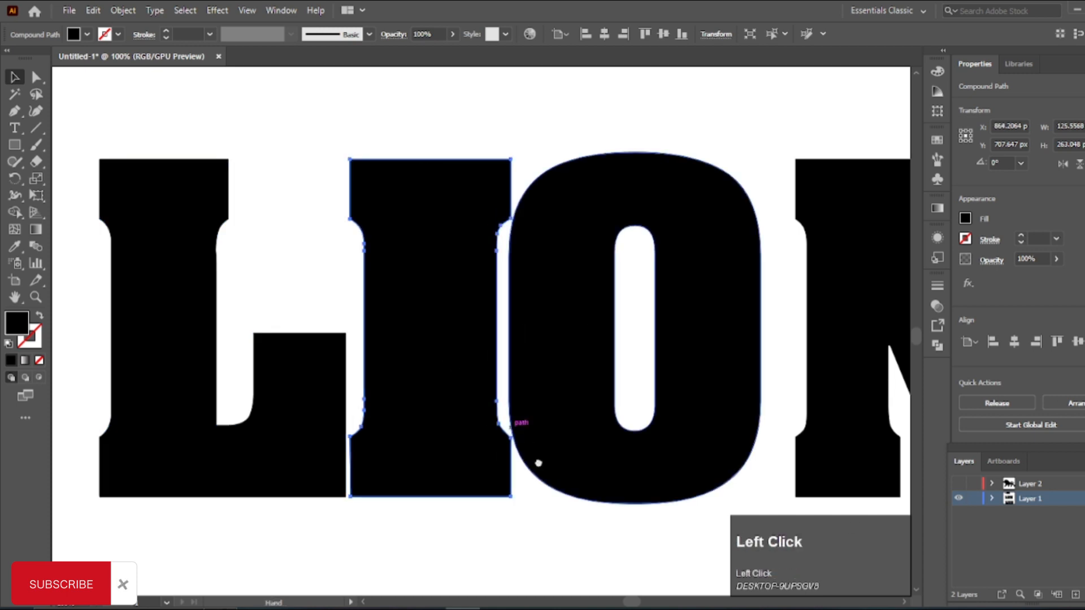
{"action": "left_click_drag", "start_coordinate": [537, 461], "coordinate": [434, 444]}
{"action": "left_click_drag", "start_coordinate": [719, 358], "coordinate": [684, 353]}
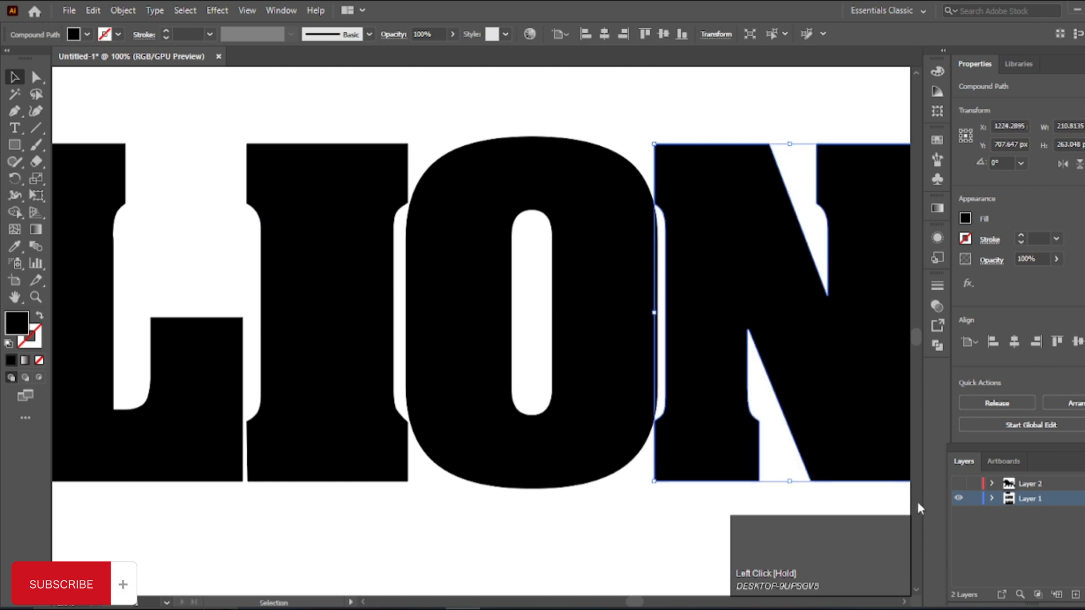
Step: Show Layer 2 and move its walking lion to the right of the lower LION, at about X 1598, Y 716 px
{"action": "left_click", "coordinate": [958, 485]}
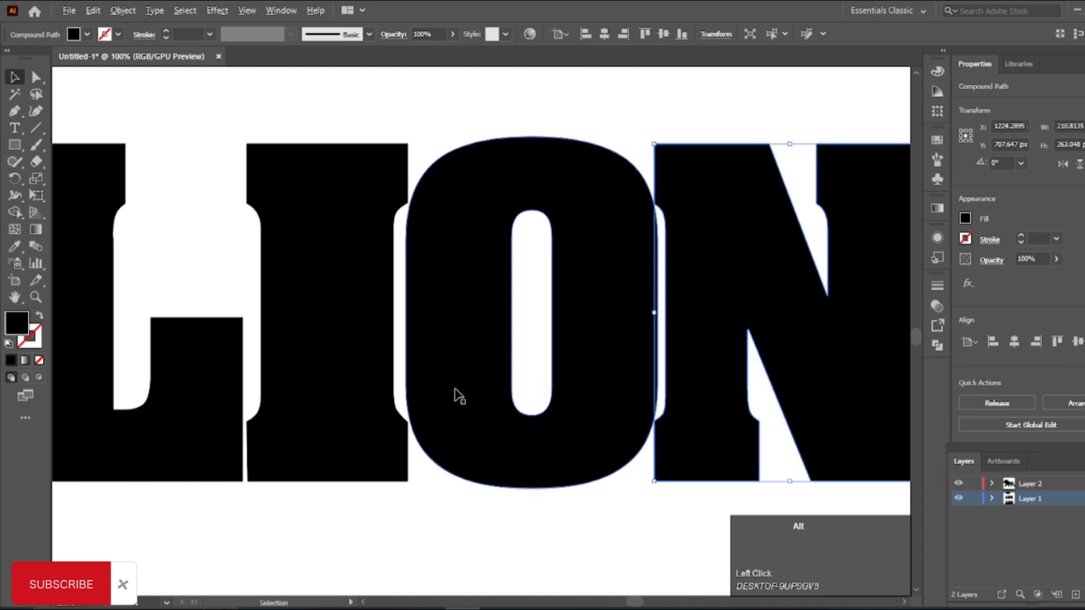
{"action": "scroll", "coordinate": [454, 395], "scroll_direction": "down", "scroll_amount": 4}
{"action": "left_click", "coordinate": [619, 243]}
{"action": "left_click_drag", "start_coordinate": [626, 264], "coordinate": [657, 390]}
{"action": "scroll", "coordinate": [581, 405], "scroll_direction": "up", "scroll_amount": 3}
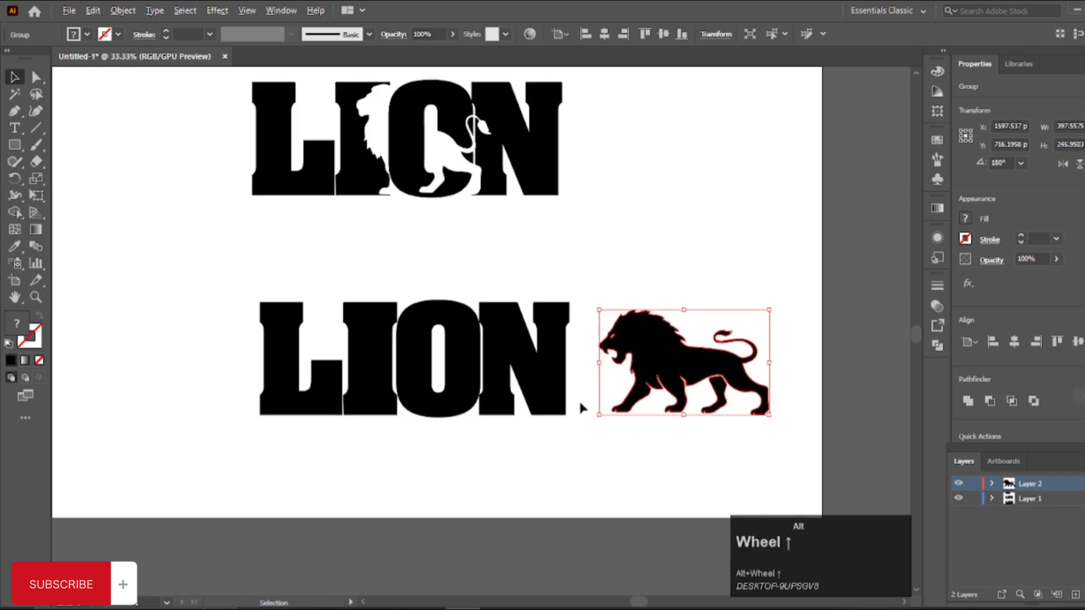
Step: Bring the walking lion to the front of the stacking order and deselect it
{"action": "right_click", "coordinate": [676, 348]}
{"action": "mouse_move", "coordinate": [738, 530]}
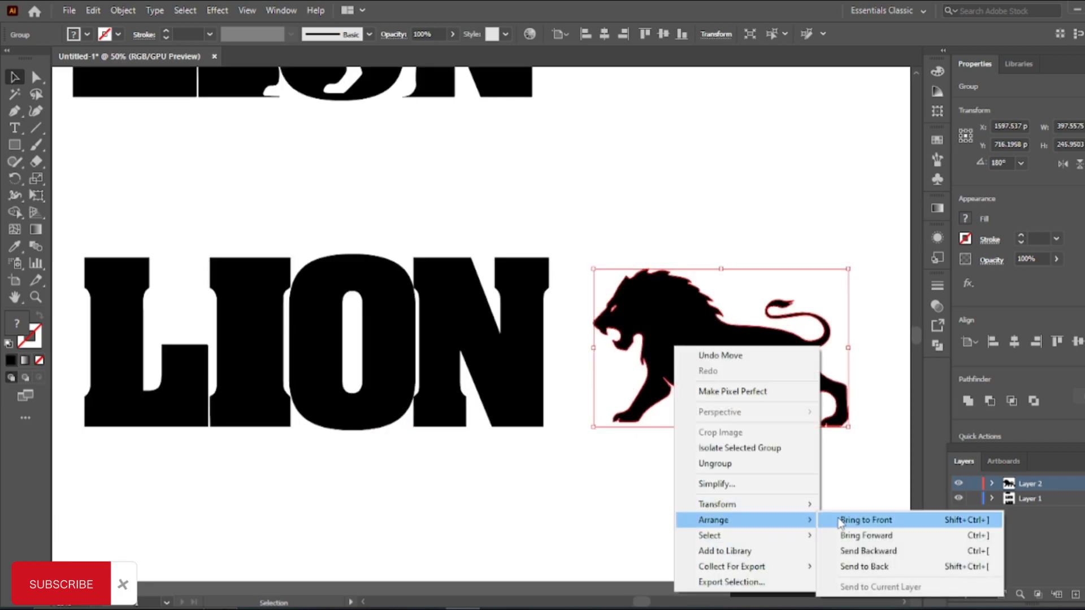
{"action": "left_click", "coordinate": [842, 516]}
{"action": "left_click", "coordinate": [534, 482]}
Step: Move the walking lion over the lower I, O and N, at about X 1008, Y 708 px
{"action": "left_click_drag", "start_coordinate": [725, 348], "coordinate": [348, 337]}
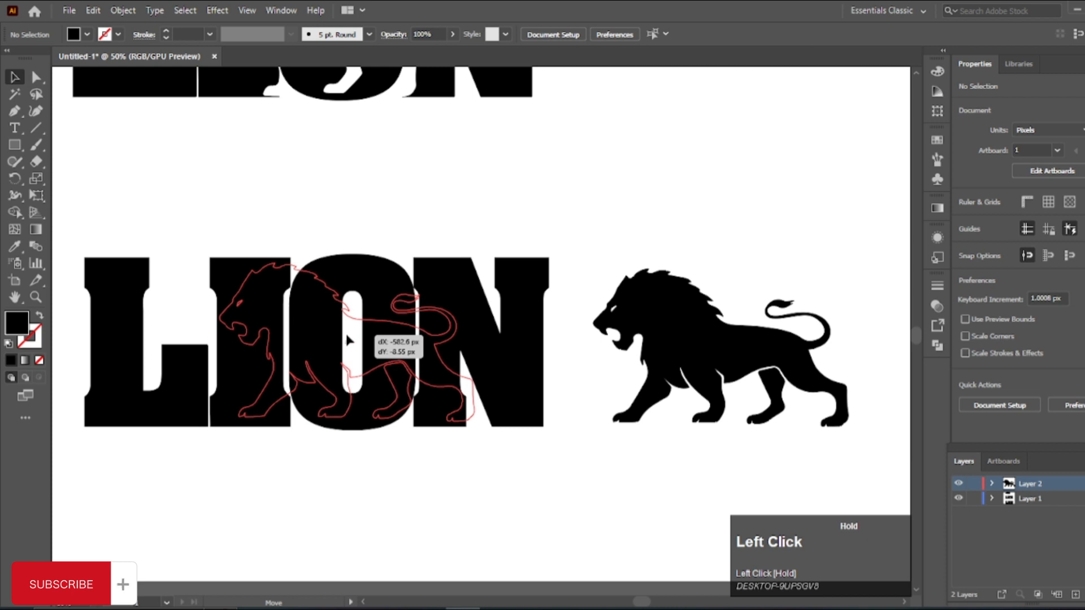
{"action": "left_click_drag", "start_coordinate": [347, 340], "coordinate": [346, 339]}
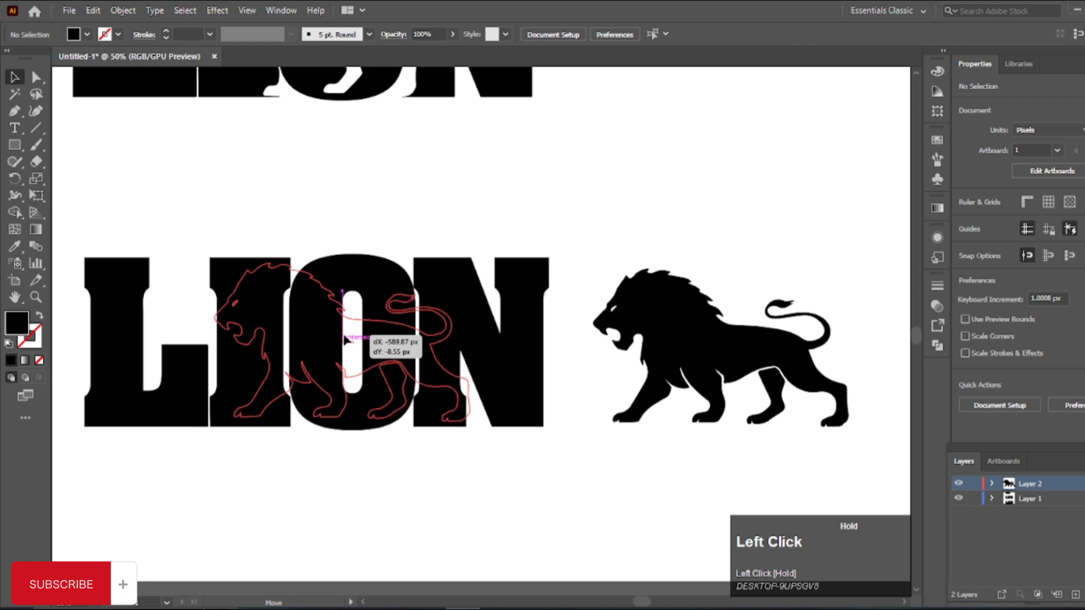
{"action": "left_click_drag", "start_coordinate": [346, 339], "coordinate": [345, 339]}
{"action": "scroll", "coordinate": [342, 336], "scroll_direction": "up", "scroll_amount": 2, "text": "alt"}
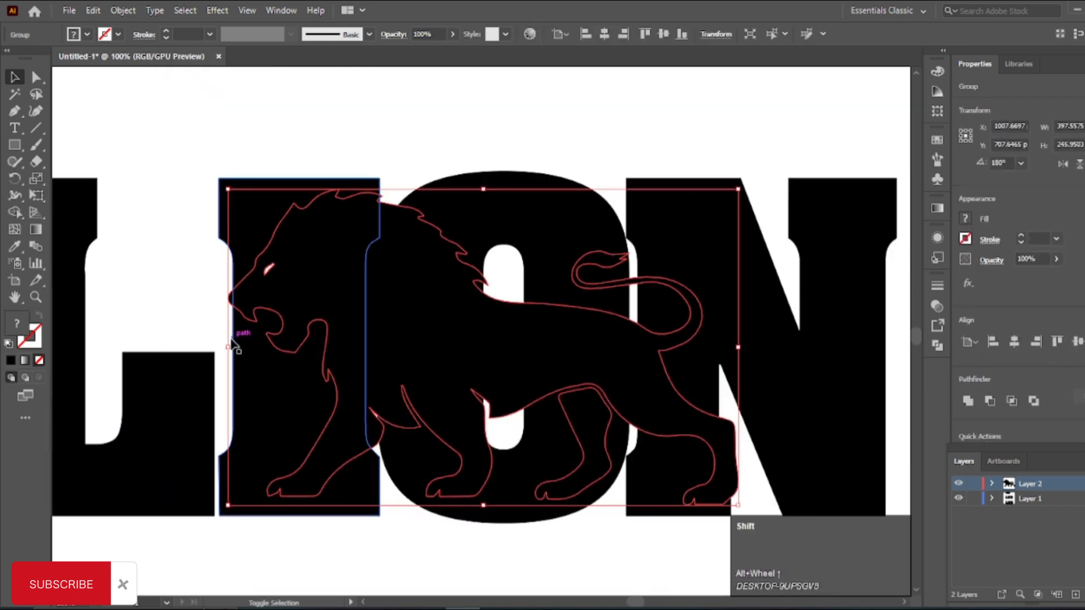
Step: Scale the walking lion down slightly, and subtract its head and front leg from the lower I with Shape Builder
{"action": "left_click_drag", "start_coordinate": [228, 346], "coordinate": [238, 346]}
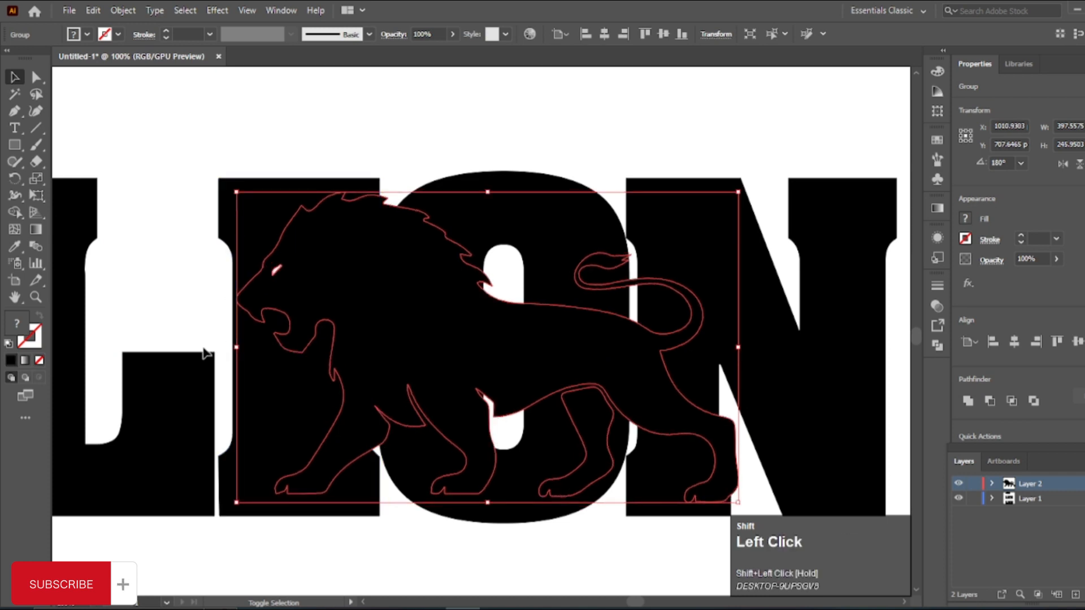
{"action": "scroll", "coordinate": [365, 359], "scroll_direction": "down", "scroll_amount": 1, "text": "alt"}
{"action": "left_click_drag", "start_coordinate": [189, 174], "coordinate": [736, 476]}
{"action": "left_click", "coordinate": [14, 212]}
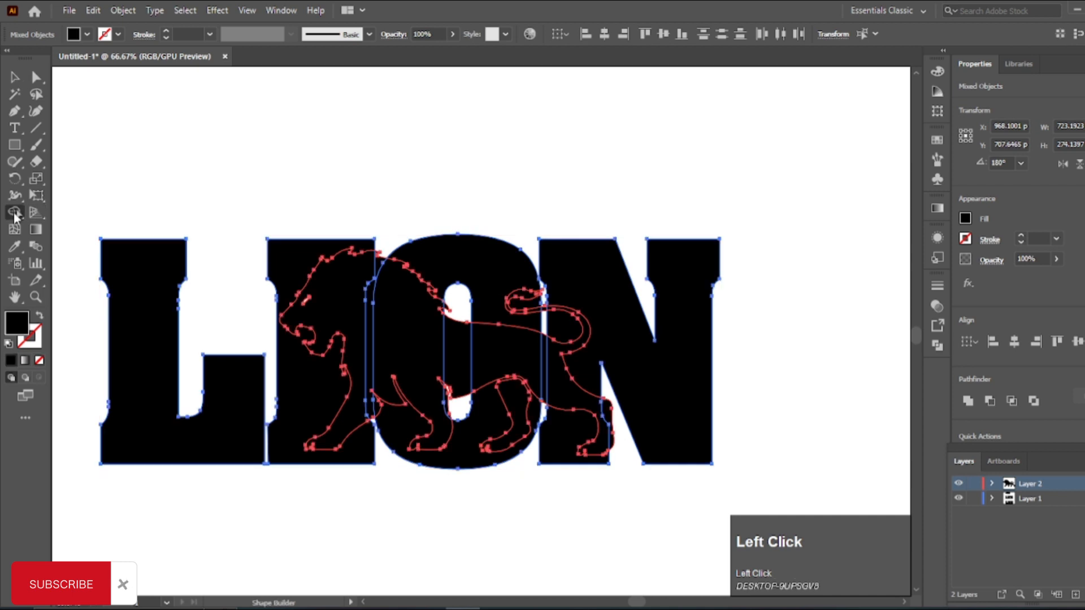
{"action": "scroll", "coordinate": [328, 280], "scroll_direction": "up", "scroll_amount": 1, "text": "alt"}
{"action": "left_click", "coordinate": [342, 297], "text": "alt"}
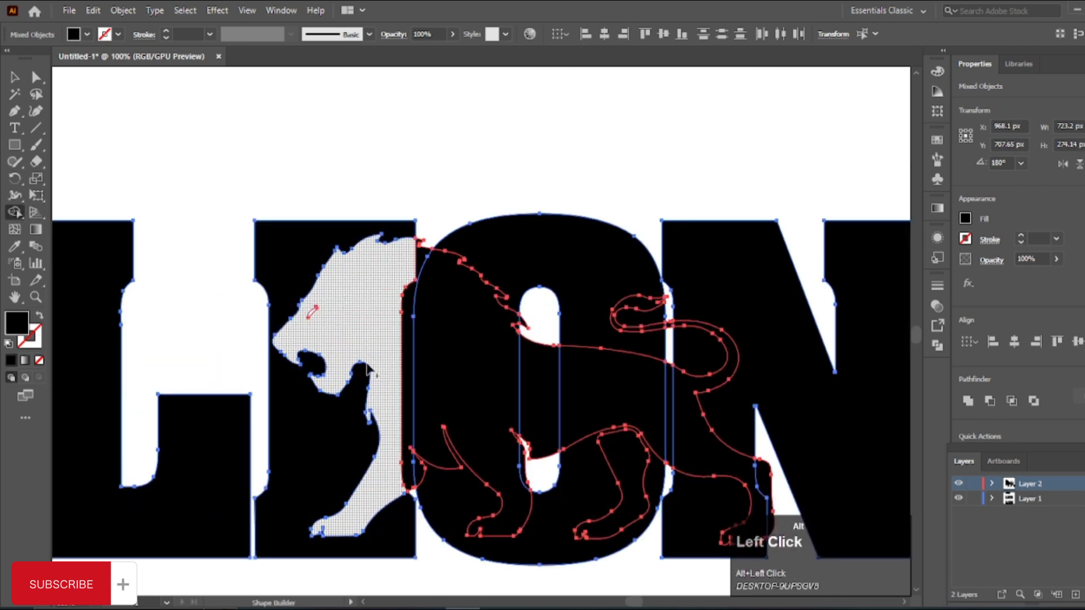
Step: Remove the lion's narrow strip between the lower I and O, and fill its eye with black
{"action": "scroll", "coordinate": [369, 370], "scroll_direction": "down", "scroll_amount": 1}
{"action": "left_click", "coordinate": [398, 290], "text": "alt"}
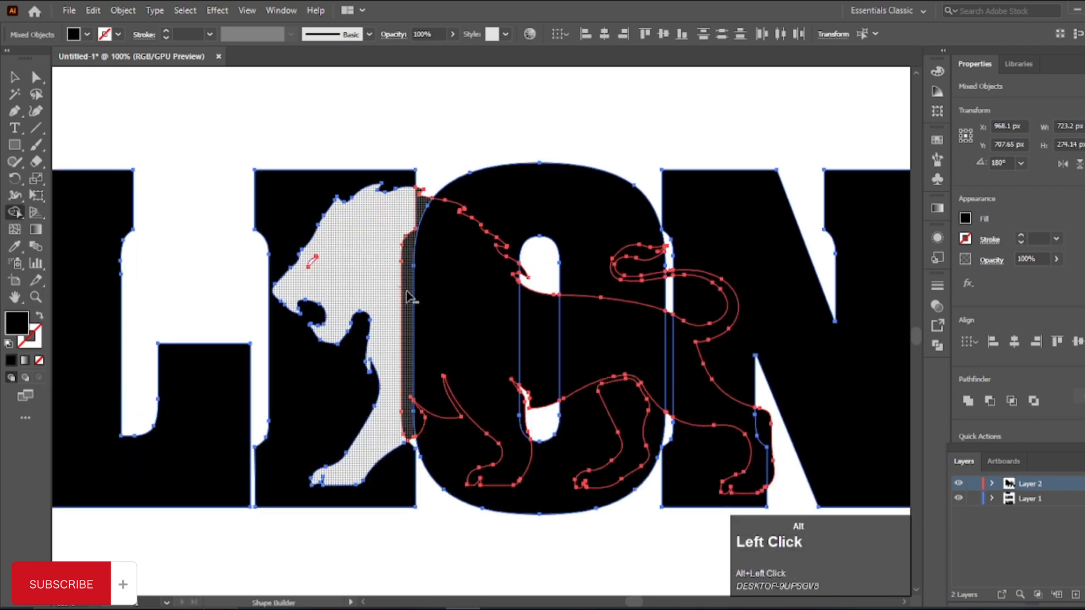
{"action": "scroll", "coordinate": [384, 346], "scroll_direction": "down", "scroll_amount": 1}
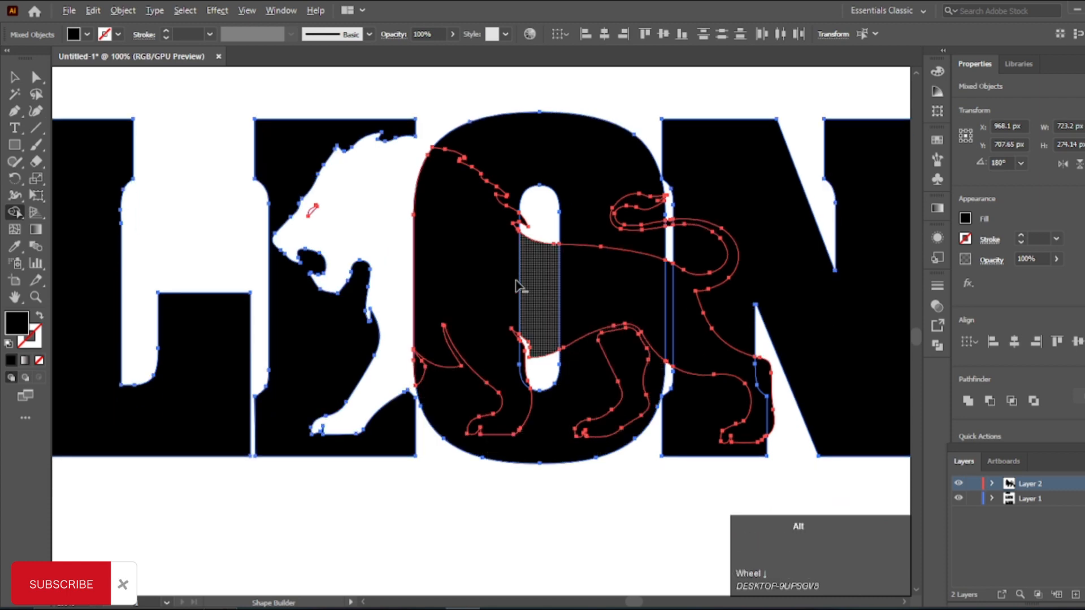
{"action": "scroll", "coordinate": [619, 328], "scroll_direction": "up", "scroll_amount": 1, "text": "alt"}
{"action": "scroll", "coordinate": [152, 103], "scroll_direction": "up", "scroll_amount": 2, "text": "alt"}
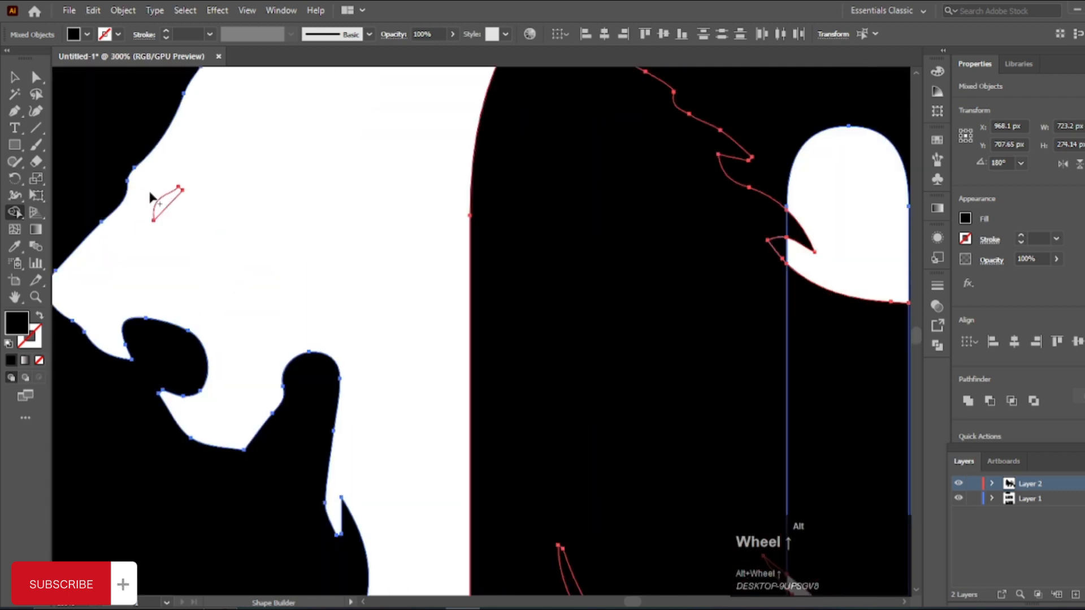
{"action": "scroll", "coordinate": [163, 210], "scroll_direction": "down", "scroll_amount": 4, "text": "alt"}
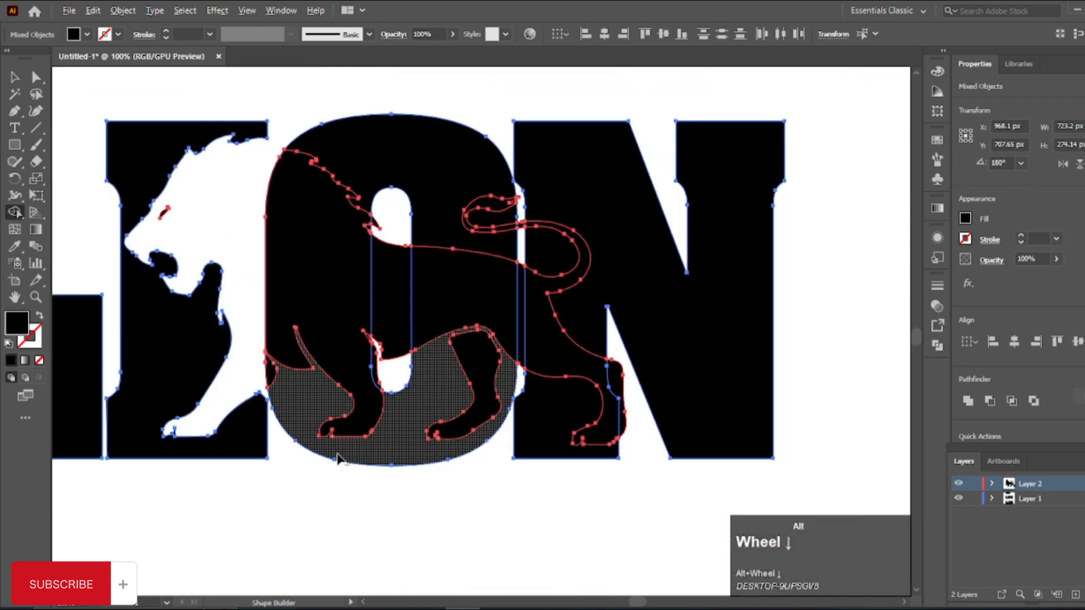
Step: Subtract the lion's rear body and hind legs from the O and N, including the heel sliver inside the N
{"action": "scroll", "coordinate": [393, 298], "scroll_direction": "up", "scroll_amount": 2, "text": "alt"}
{"action": "left_click_drag", "start_coordinate": [400, 278], "coordinate": [447, 283], "text": "alt"}
{"action": "left_click", "coordinate": [537, 353], "text": "alt"}
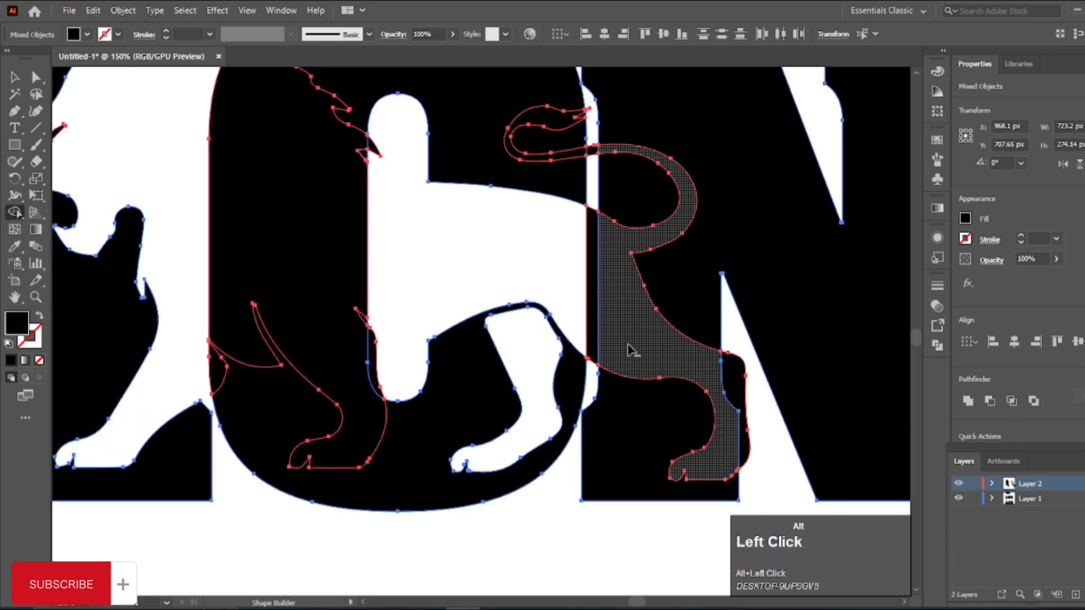
{"action": "left_click_drag", "start_coordinate": [579, 287], "coordinate": [611, 287], "text": "alt"}
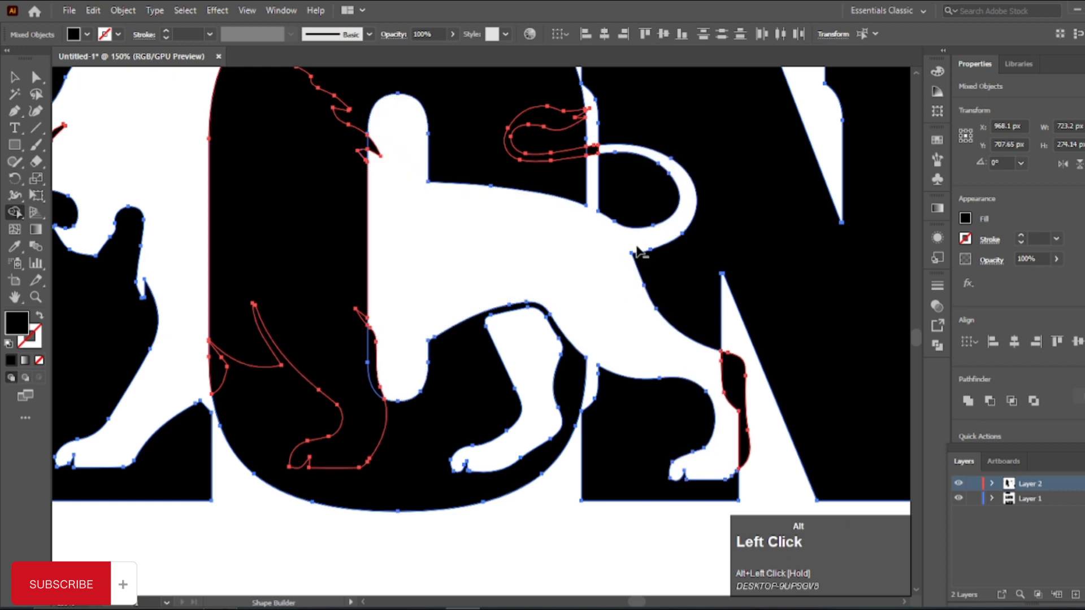
{"action": "scroll", "coordinate": [690, 388], "scroll_direction": "up", "scroll_amount": 3}
{"action": "left_click", "coordinate": [678, 327], "text": "alt"}
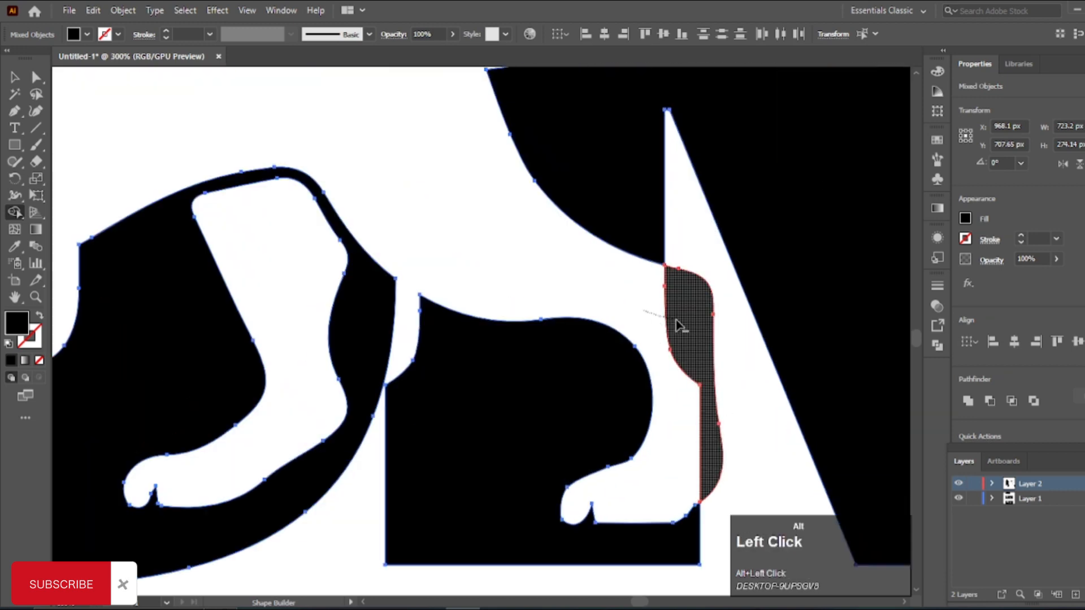
Step: Subtract the rest of the lion's tail from the O and the gap beside it, including the tuft's tiny tip
{"action": "scroll", "coordinate": [655, 424], "scroll_direction": "down", "scroll_amount": 4}
{"action": "scroll", "coordinate": [625, 249], "scroll_direction": "up", "scroll_amount": 6}
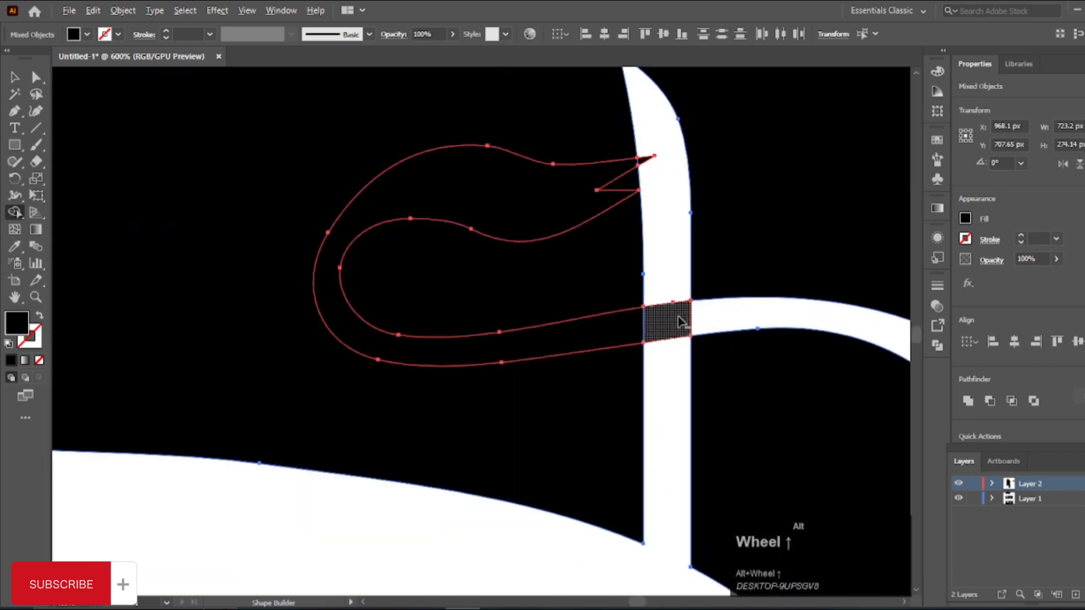
{"action": "left_click", "coordinate": [655, 327], "text": "alt"}
{"action": "scroll", "coordinate": [655, 149], "scroll_direction": "up", "scroll_amount": 4}
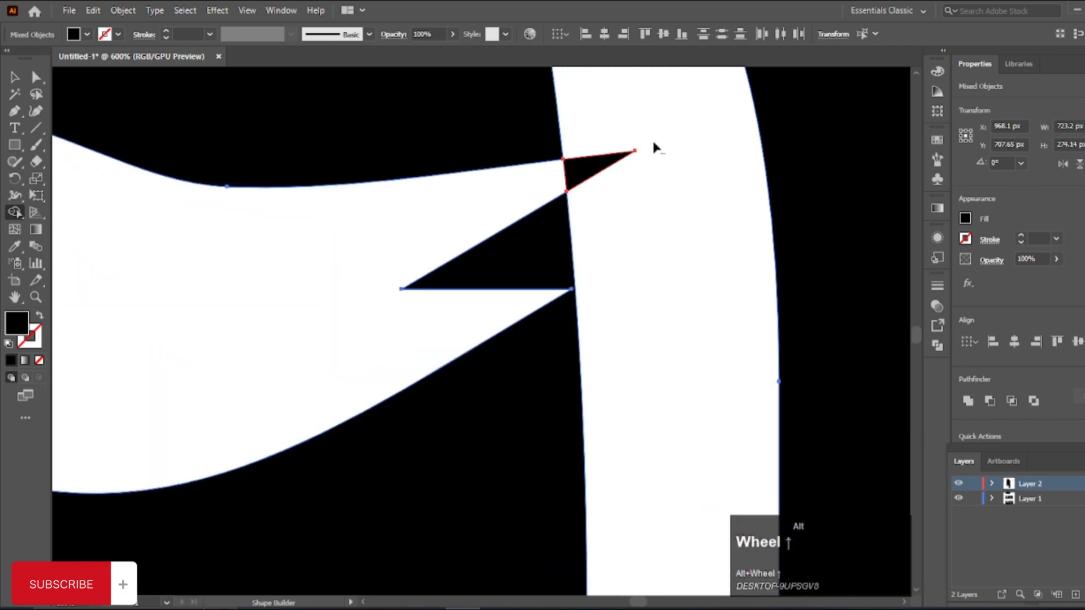
{"action": "scroll", "coordinate": [559, 180], "scroll_direction": "down", "scroll_amount": 6}
{"action": "scroll", "coordinate": [582, 288], "scroll_direction": "down", "scroll_amount": 1}
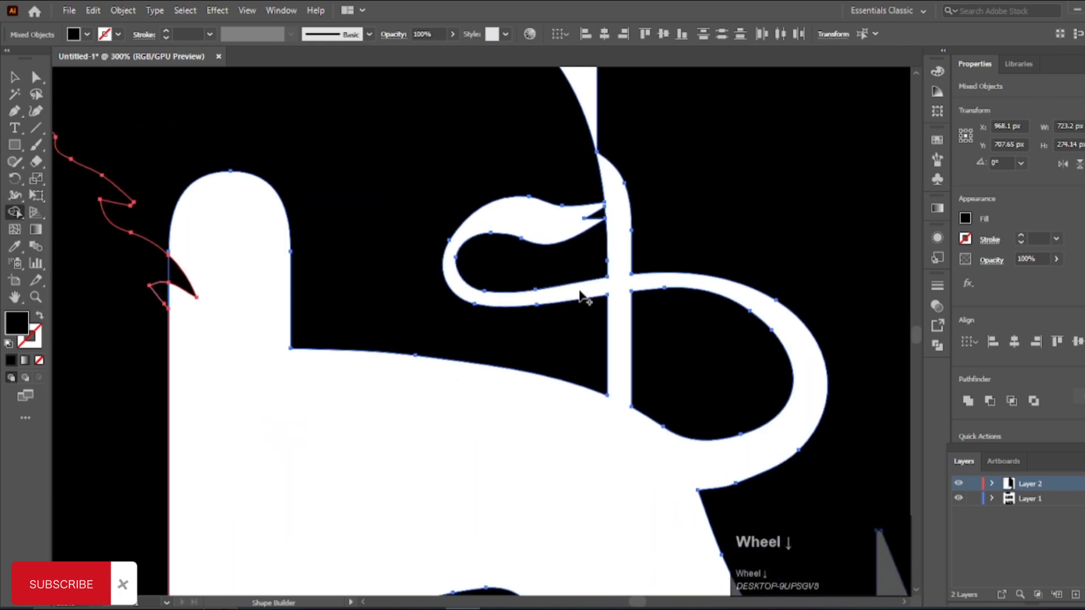
Step: Remove the mane tip overlapping the lower O's counter and deselect the artwork
{"action": "left_click_drag", "start_coordinate": [244, 310], "coordinate": [567, 307]}
{"action": "scroll", "coordinate": [567, 307], "scroll_direction": "down", "scroll_amount": 4}
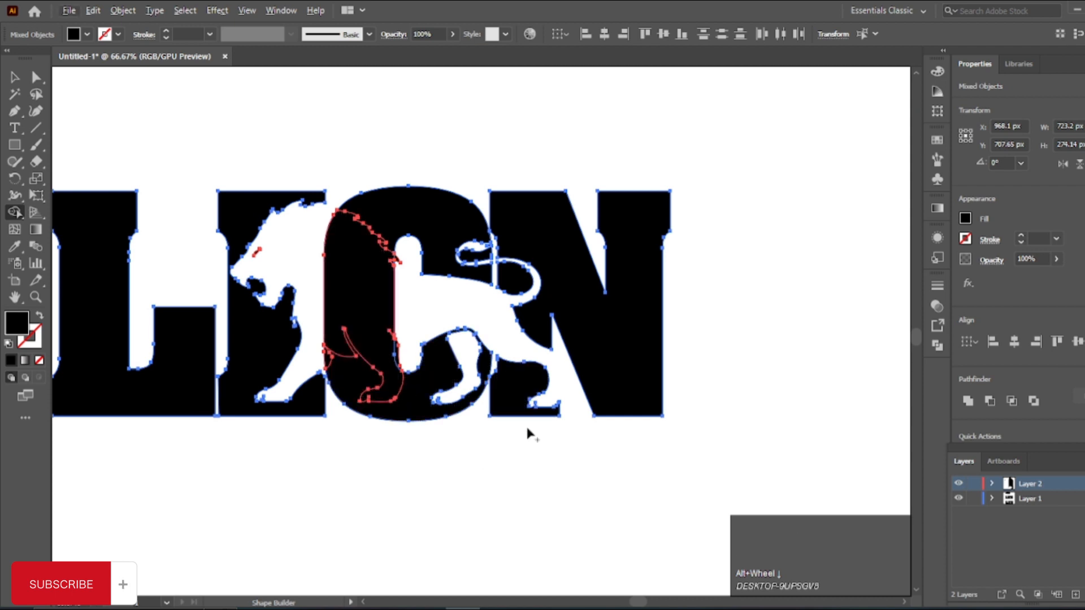
{"action": "key", "text": "v"}
{"action": "left_click", "coordinate": [494, 493]}
{"action": "scroll", "coordinate": [513, 495], "scroll_direction": "down", "scroll_amount": 1}
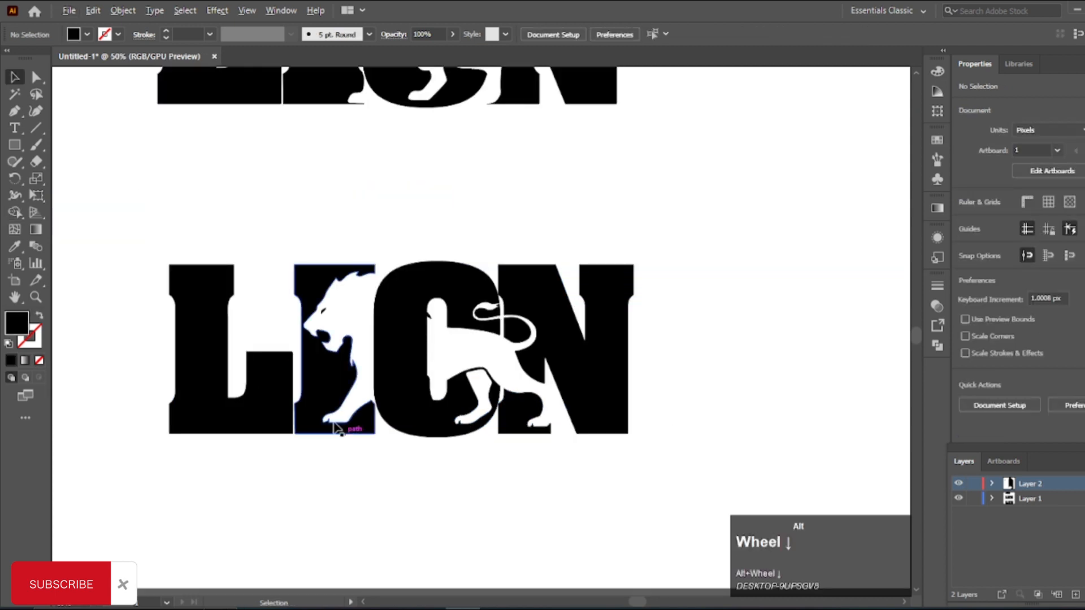
Step: Reselect the lower LION artwork and remove the front leg slivers along the O's counter with Shape Builder
{"action": "left_click", "coordinate": [462, 400]}
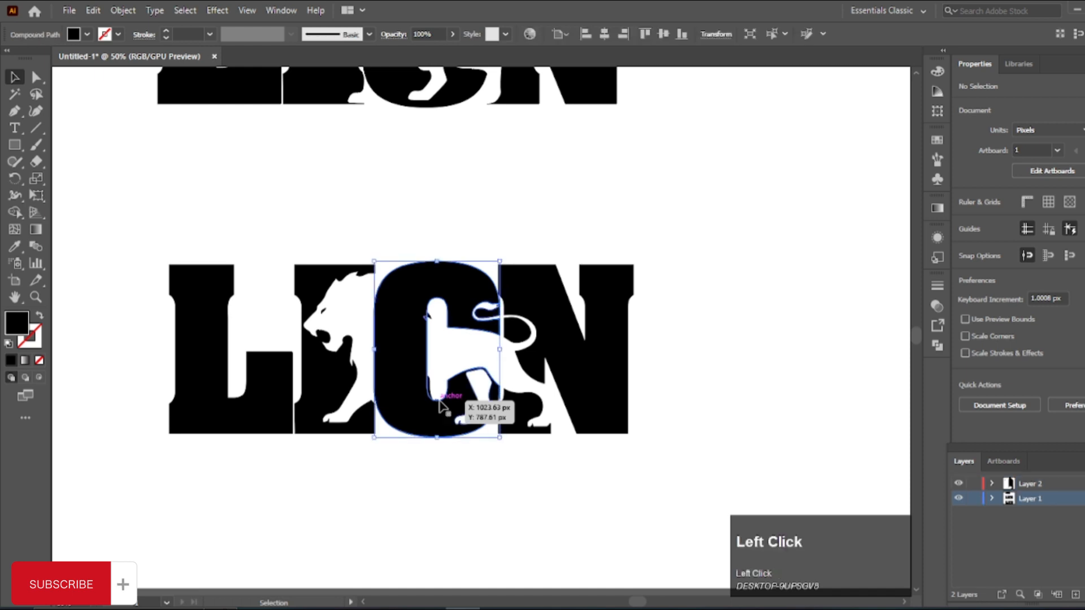
{"action": "left_click_drag", "start_coordinate": [173, 208], "coordinate": [637, 486]}
{"action": "scroll", "coordinate": [404, 421], "scroll_direction": "up", "scroll_amount": 2}
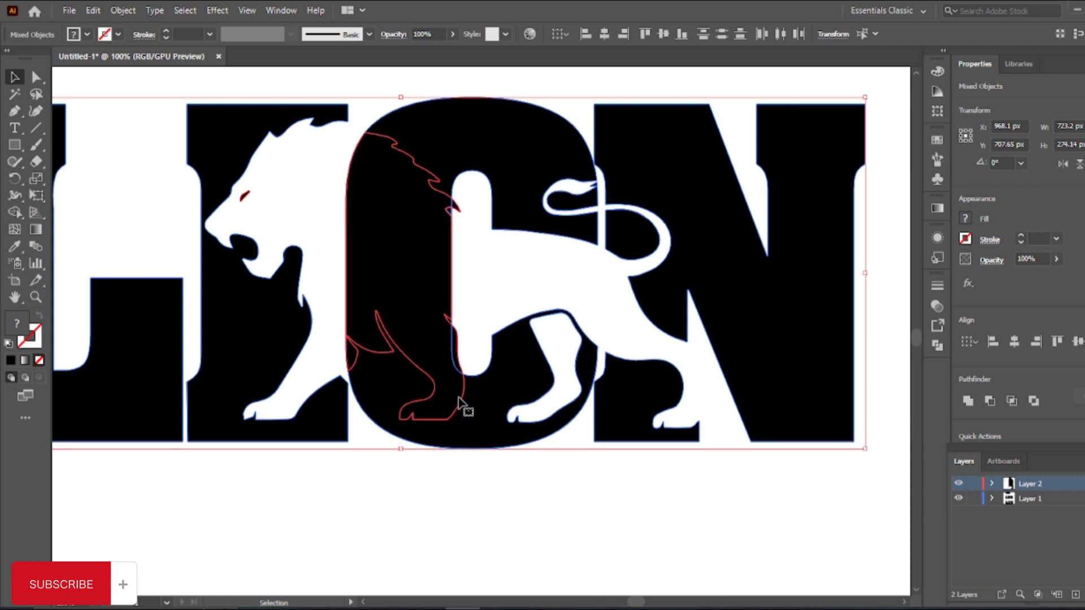
{"action": "scroll", "coordinate": [458, 402], "scroll_direction": "up", "scroll_amount": 1}
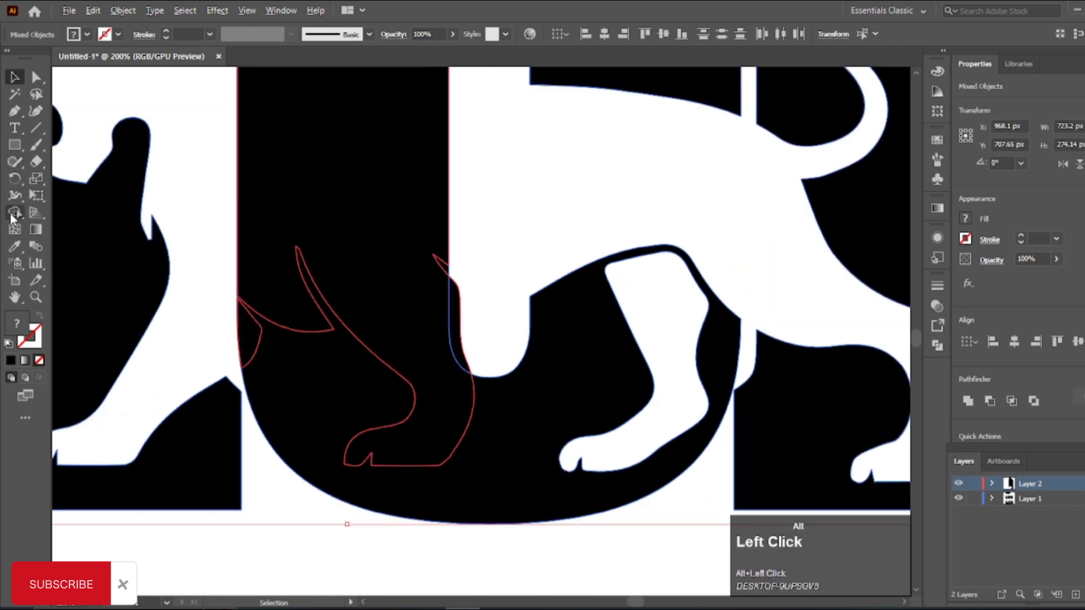
{"action": "left_click", "coordinate": [11, 215], "text": "alt"}
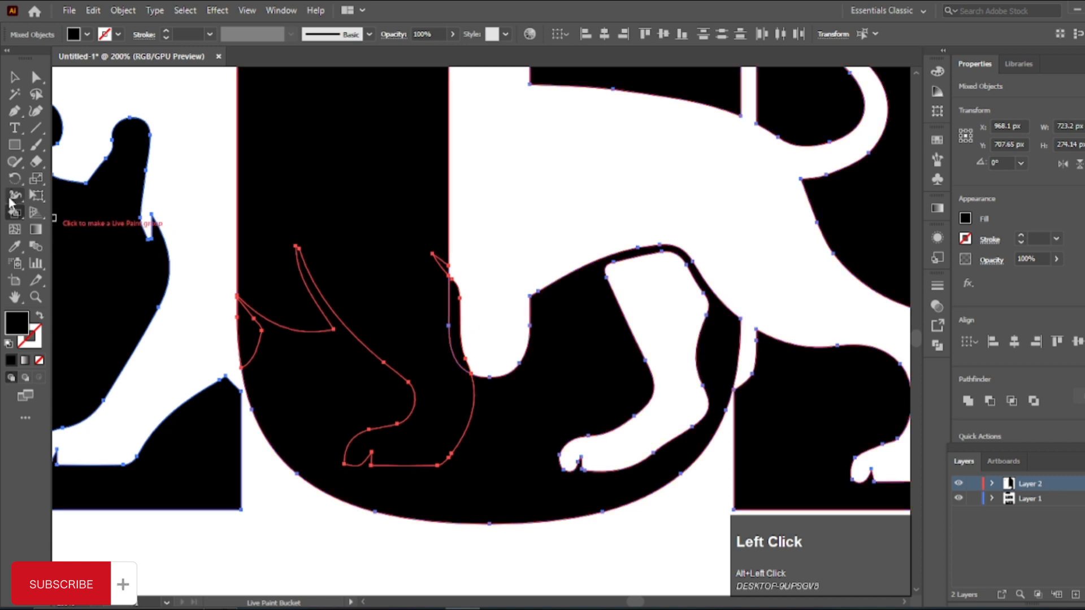
{"action": "left_click", "coordinate": [10, 199]}
{"action": "left_click", "coordinate": [11, 214]}
{"action": "left_click", "coordinate": [85, 214]}
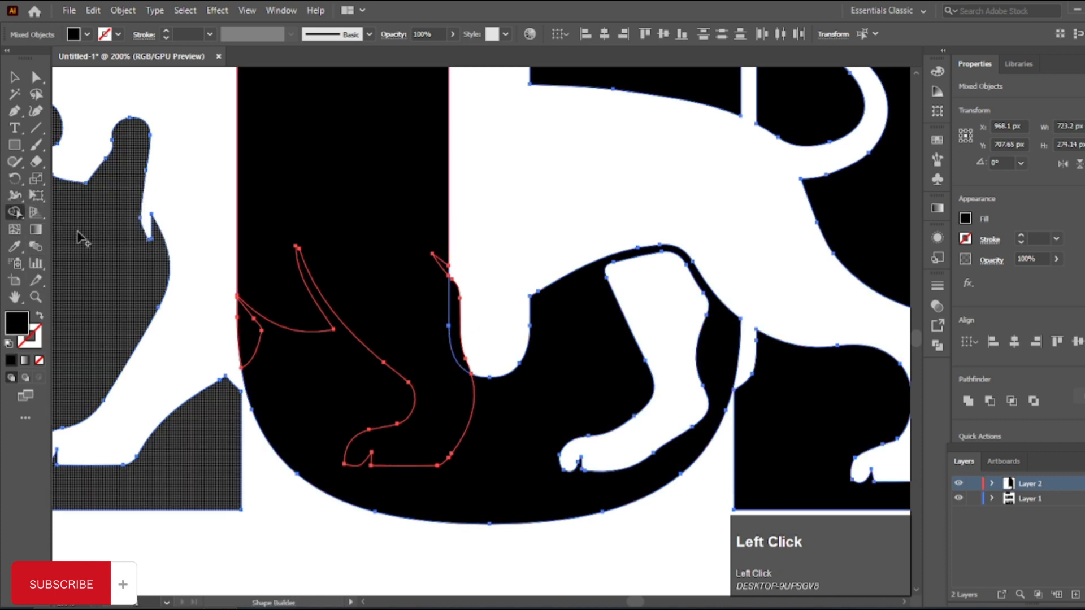
{"action": "scroll", "coordinate": [450, 307], "scroll_direction": "up", "scroll_amount": 3}
{"action": "mouse_move", "coordinate": [488, 296]}
{"action": "left_mouse_down"}
{"action": "mouse_move", "coordinate": [460, 281]}
{"action": "mouse_move", "coordinate": [459, 238]}
{"action": "left_mouse_up"}
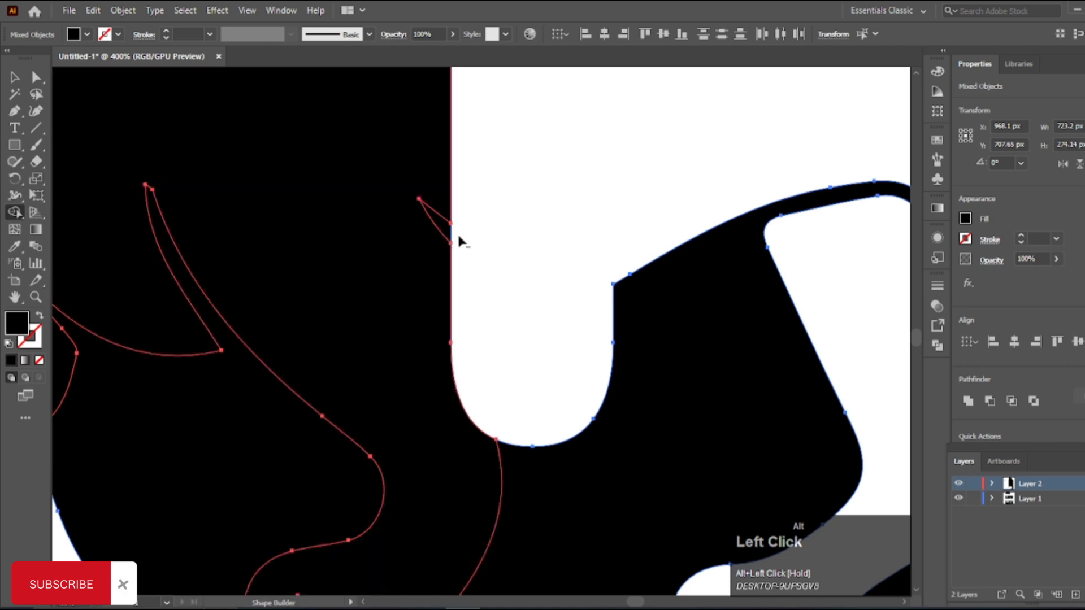
{"action": "scroll", "coordinate": [501, 283], "scroll_direction": "down", "scroll_amount": 5}
{"action": "key", "text": "v"}
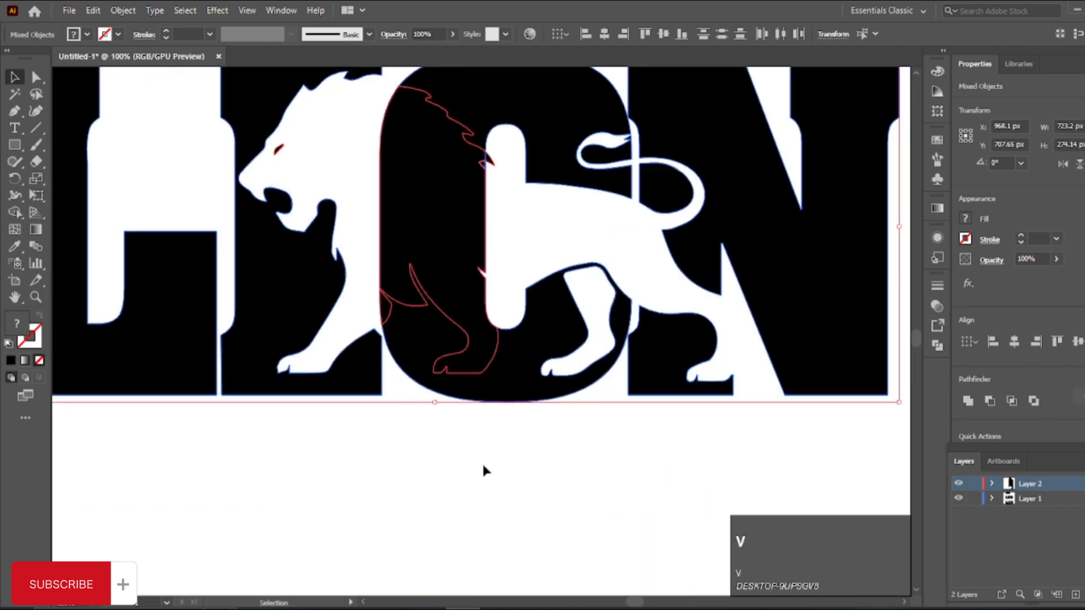
{"action": "left_click", "coordinate": [482, 462]}
{"action": "scroll", "coordinate": [472, 458], "scroll_direction": "down", "scroll_amount": 2}
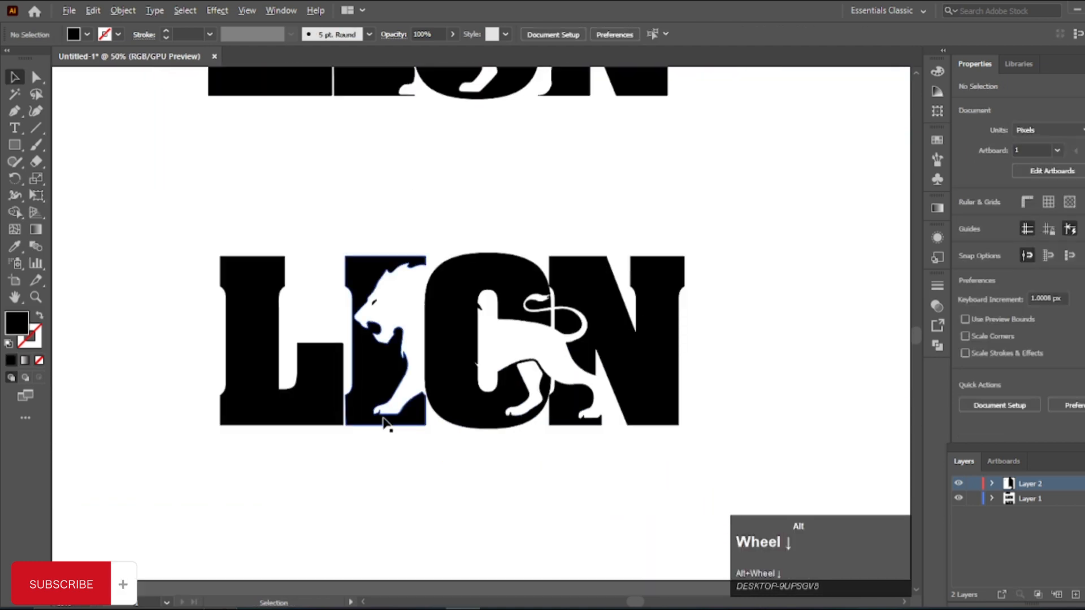
{"action": "scroll", "coordinate": [216, 378], "scroll_direction": "down", "scroll_amount": 1}
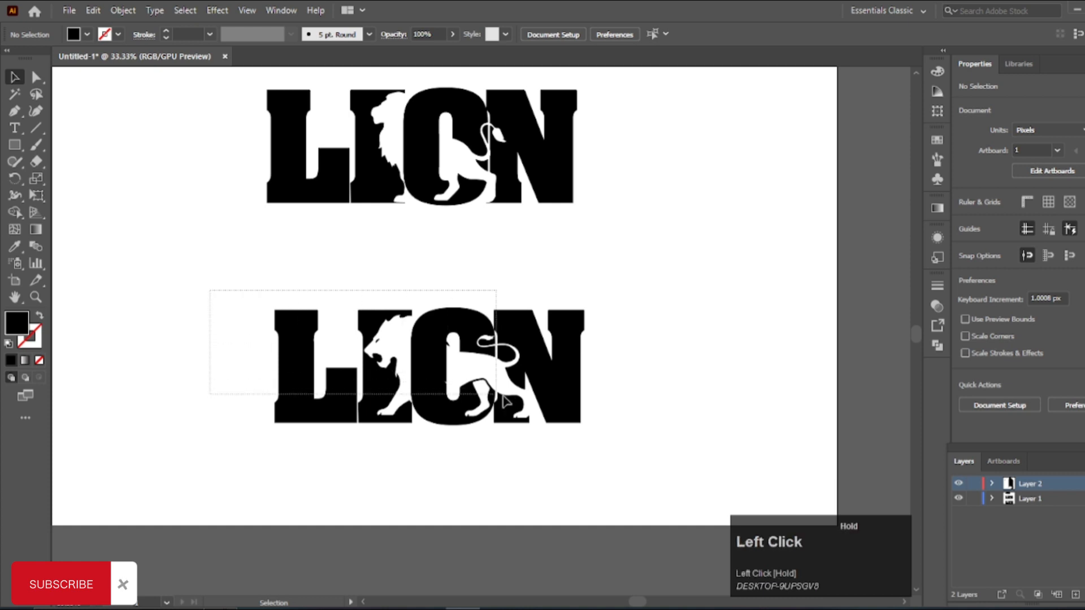
Step: Group all of the lower LION artwork and deselect it
{"action": "left_click_drag", "start_coordinate": [596, 438], "coordinate": [597, 438]}
{"action": "key", "text": "ctrl+g"}
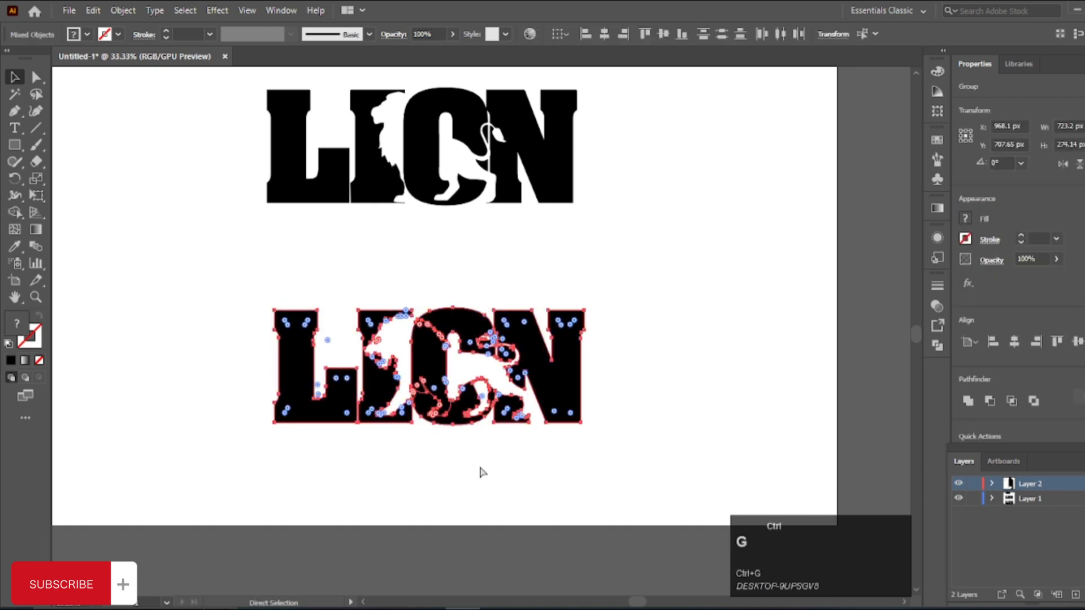
{"action": "left_click", "coordinate": [481, 470]}
Step: Move the lower LION up close beneath the upper one, and enlarge both logos together proportionally
{"action": "scroll", "coordinate": [463, 446], "scroll_direction": "up", "scroll_amount": 3}
{"action": "left_click_drag", "start_coordinate": [454, 448], "coordinate": [455, 359]}
{"action": "left_click_drag", "start_coordinate": [419, 414], "coordinate": [424, 553]}
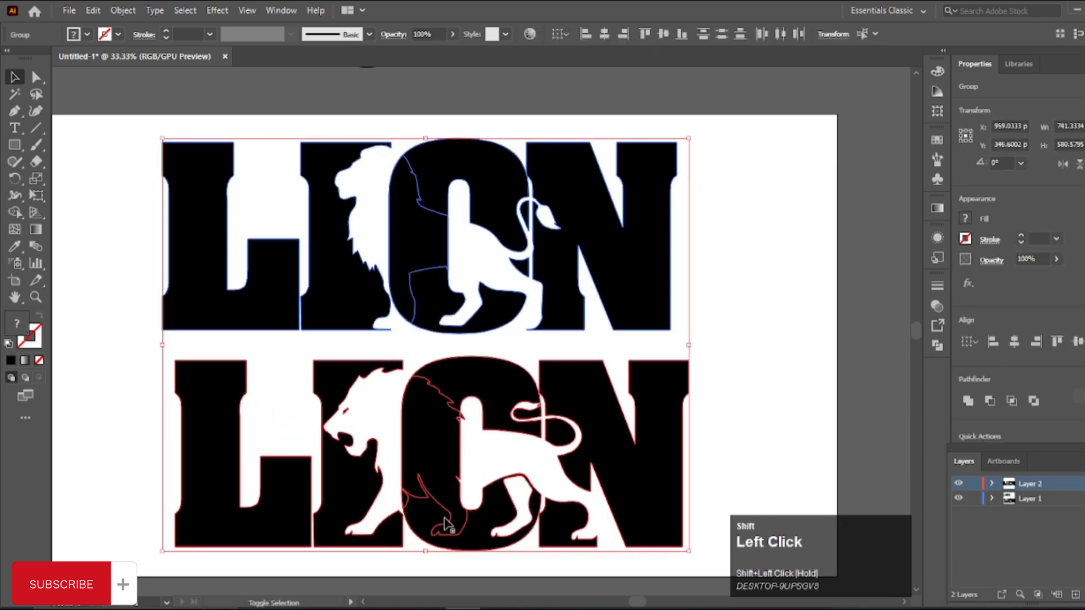
{"action": "left_click_drag", "start_coordinate": [709, 370], "coordinate": [786, 356]}
{"action": "left_click", "coordinate": [193, 366]}
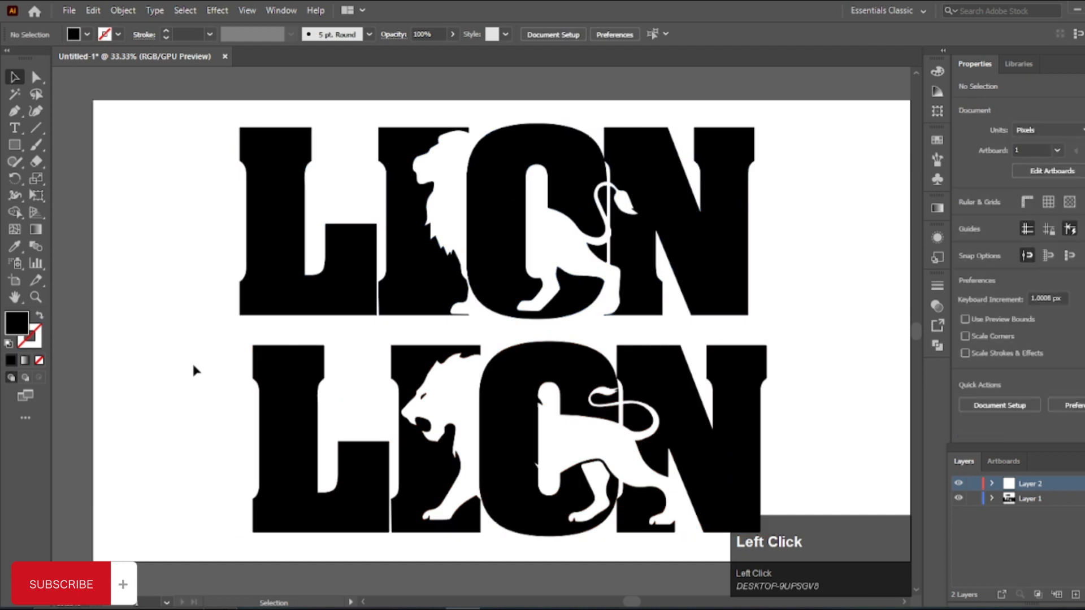